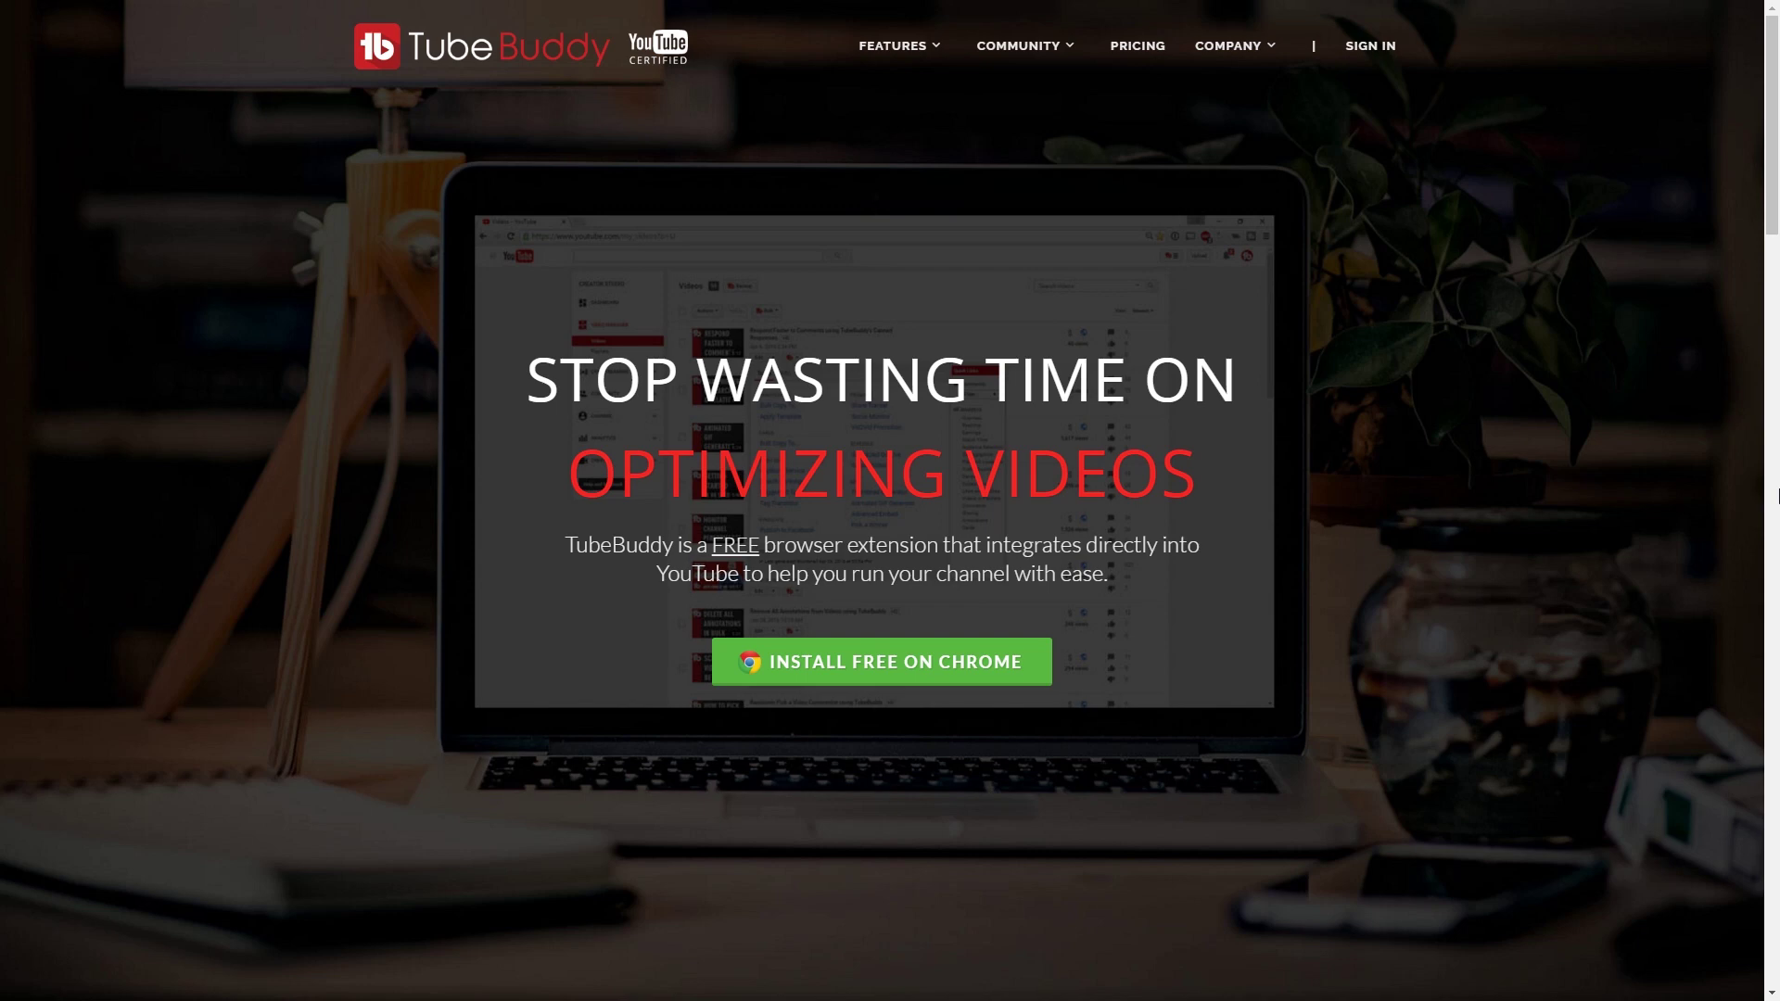
Step: Open the TubeBuddy pricing page listing the Pro, Star and Legend plans
{"action": "left_click", "coordinate": [1138, 46]}
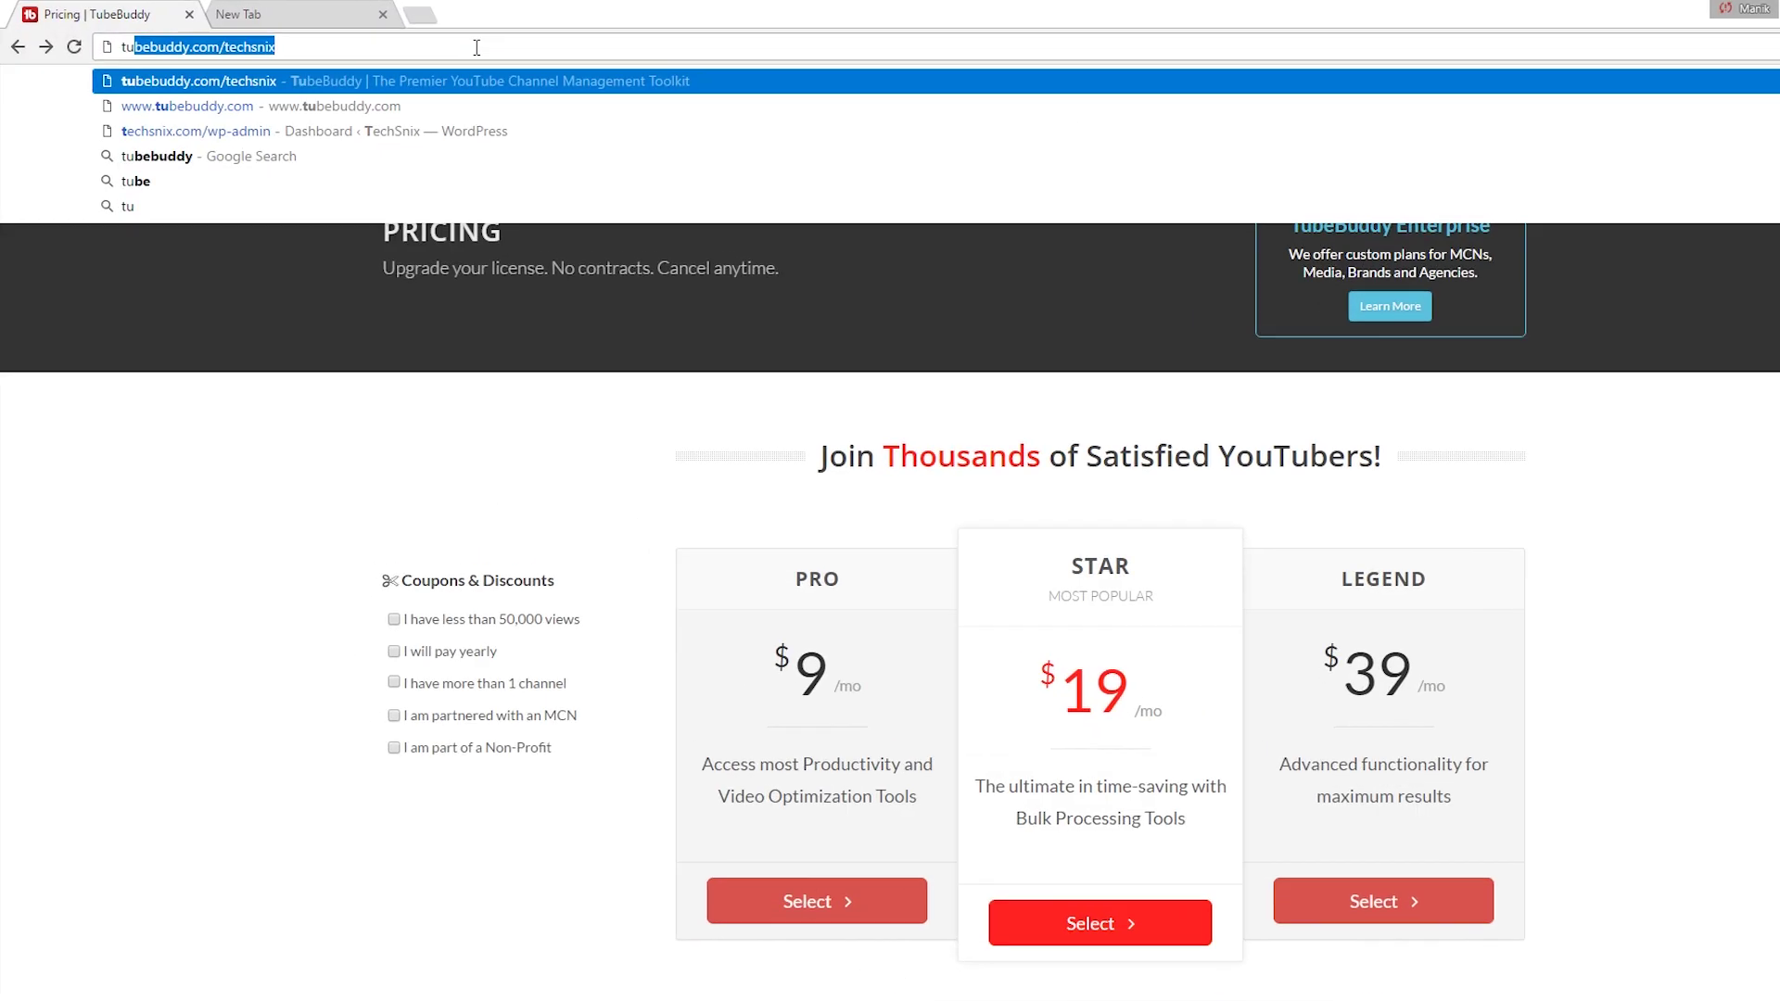
Step: From tubebuddy.com/techsnix, add the free TubeBuddy for YouTube extension to Chrome
{"action": "key", "text": "Return"}
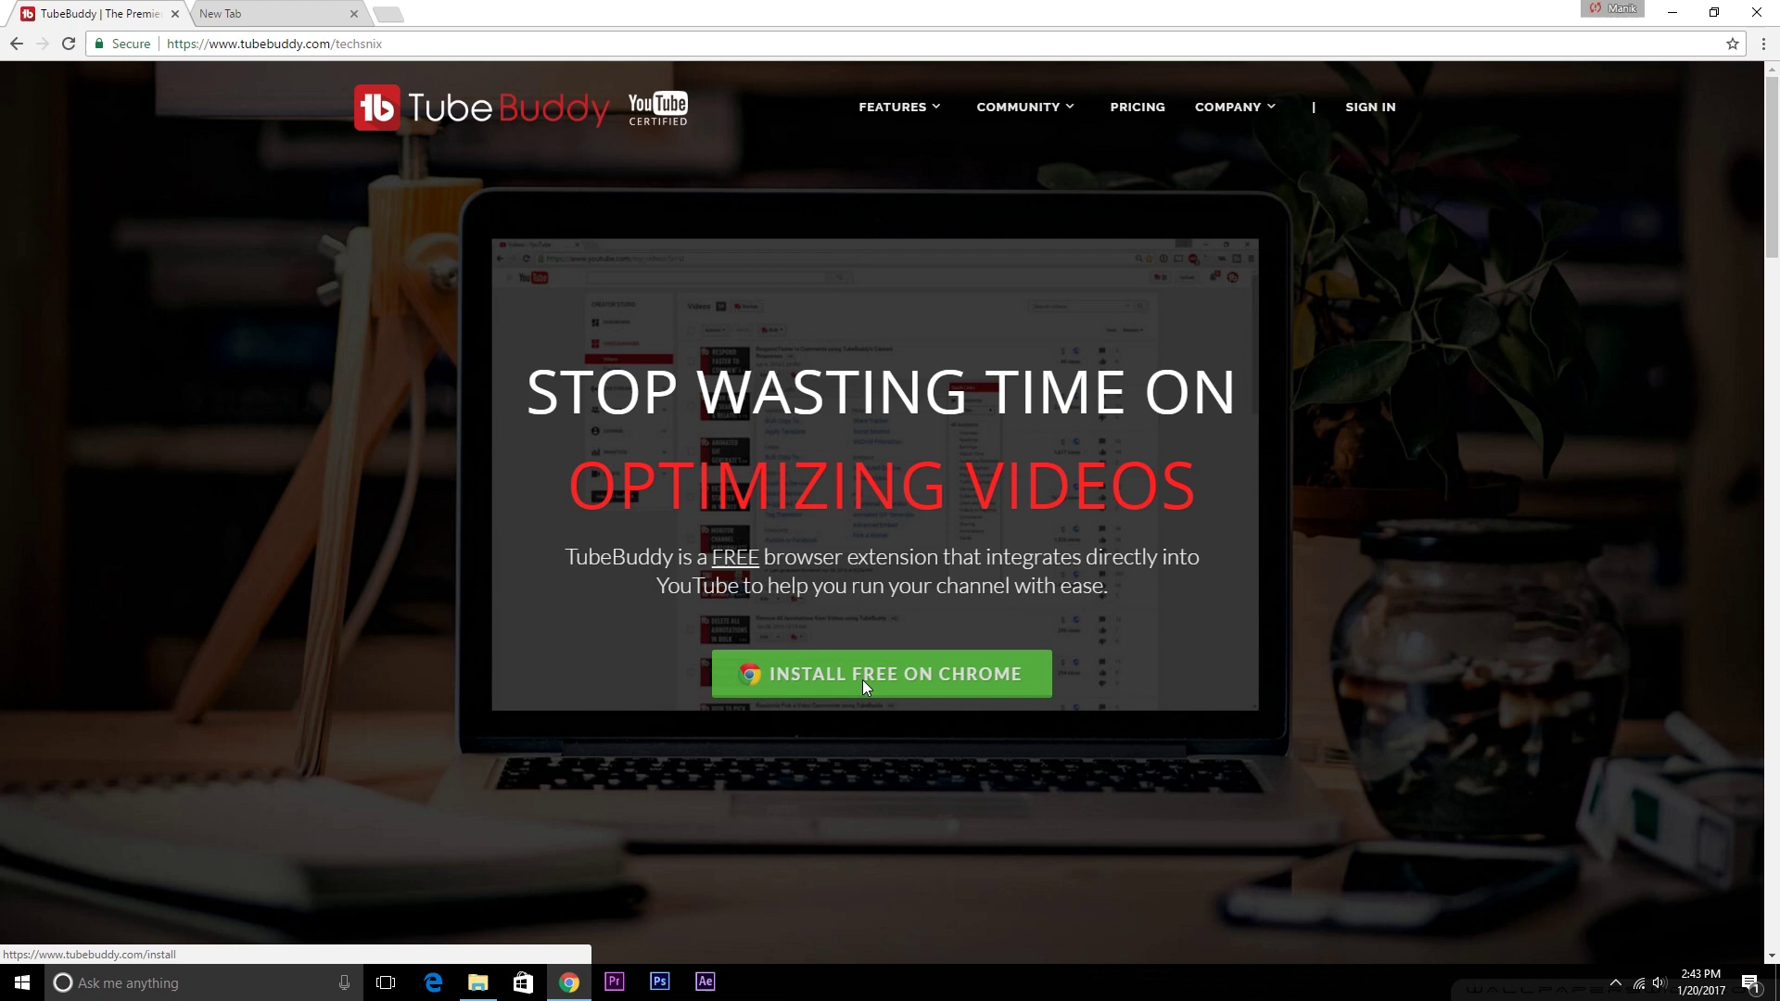
{"action": "left_click", "coordinate": [862, 679]}
{"action": "left_click", "coordinate": [1218, 232]}
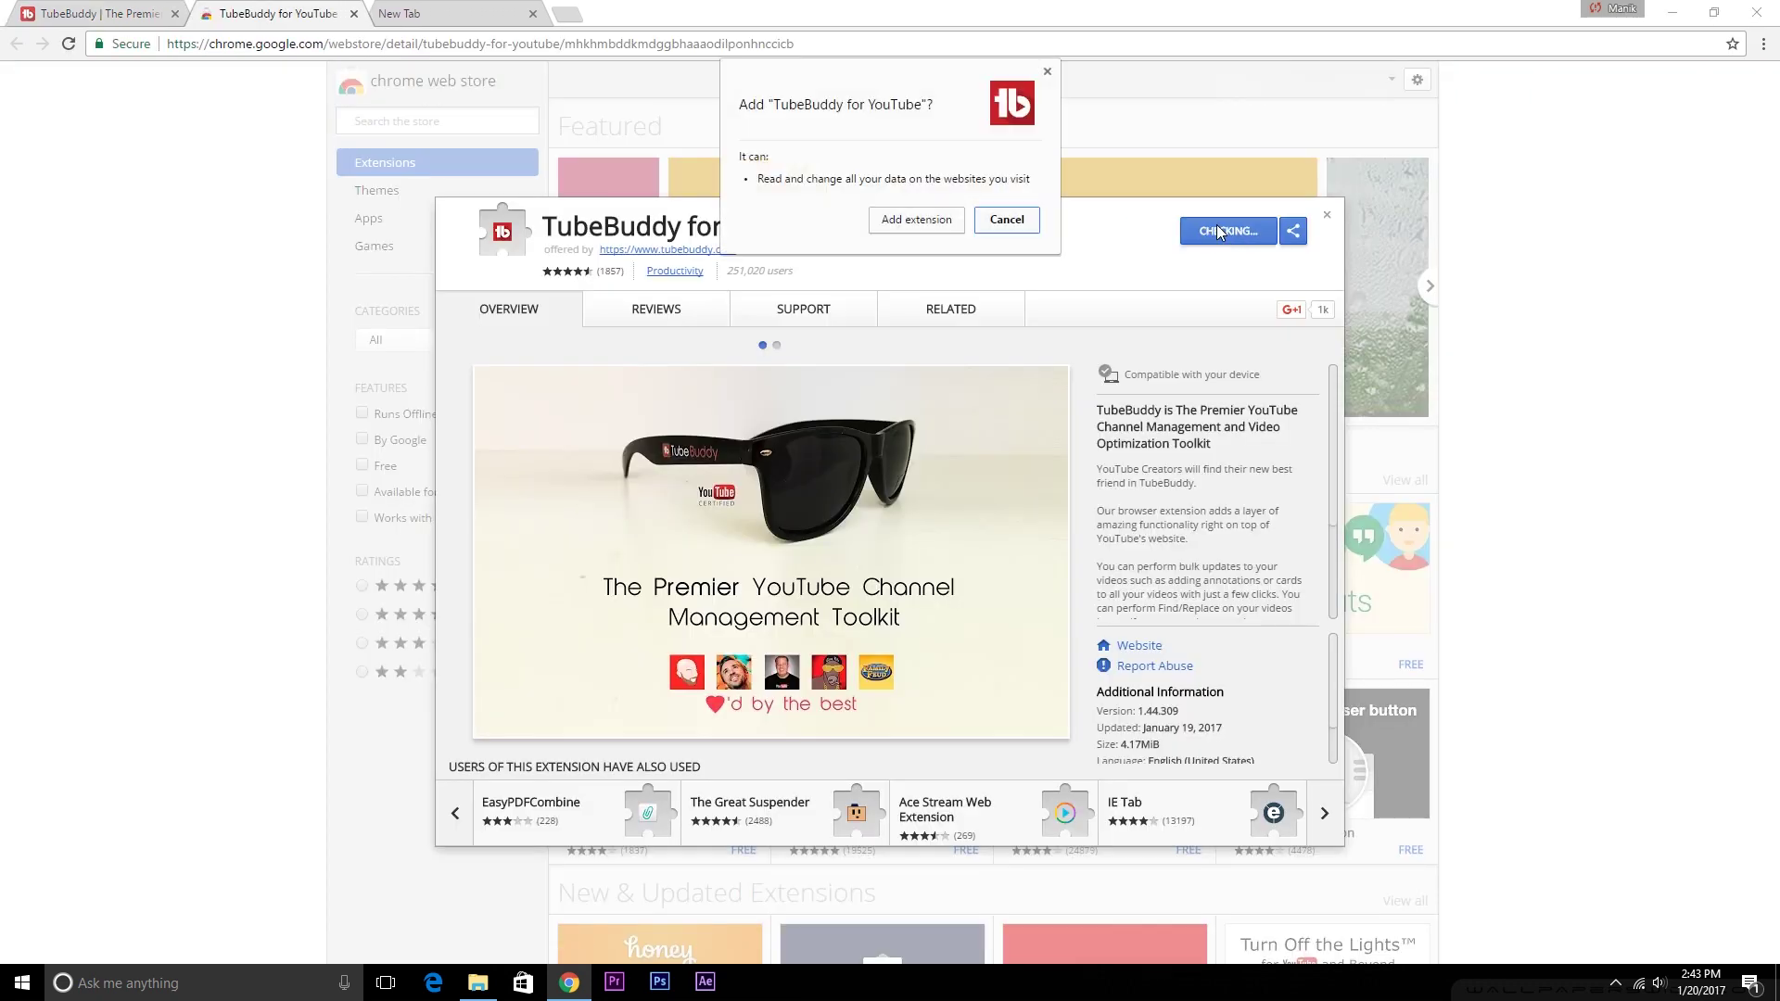
{"action": "left_click", "coordinate": [895, 219]}
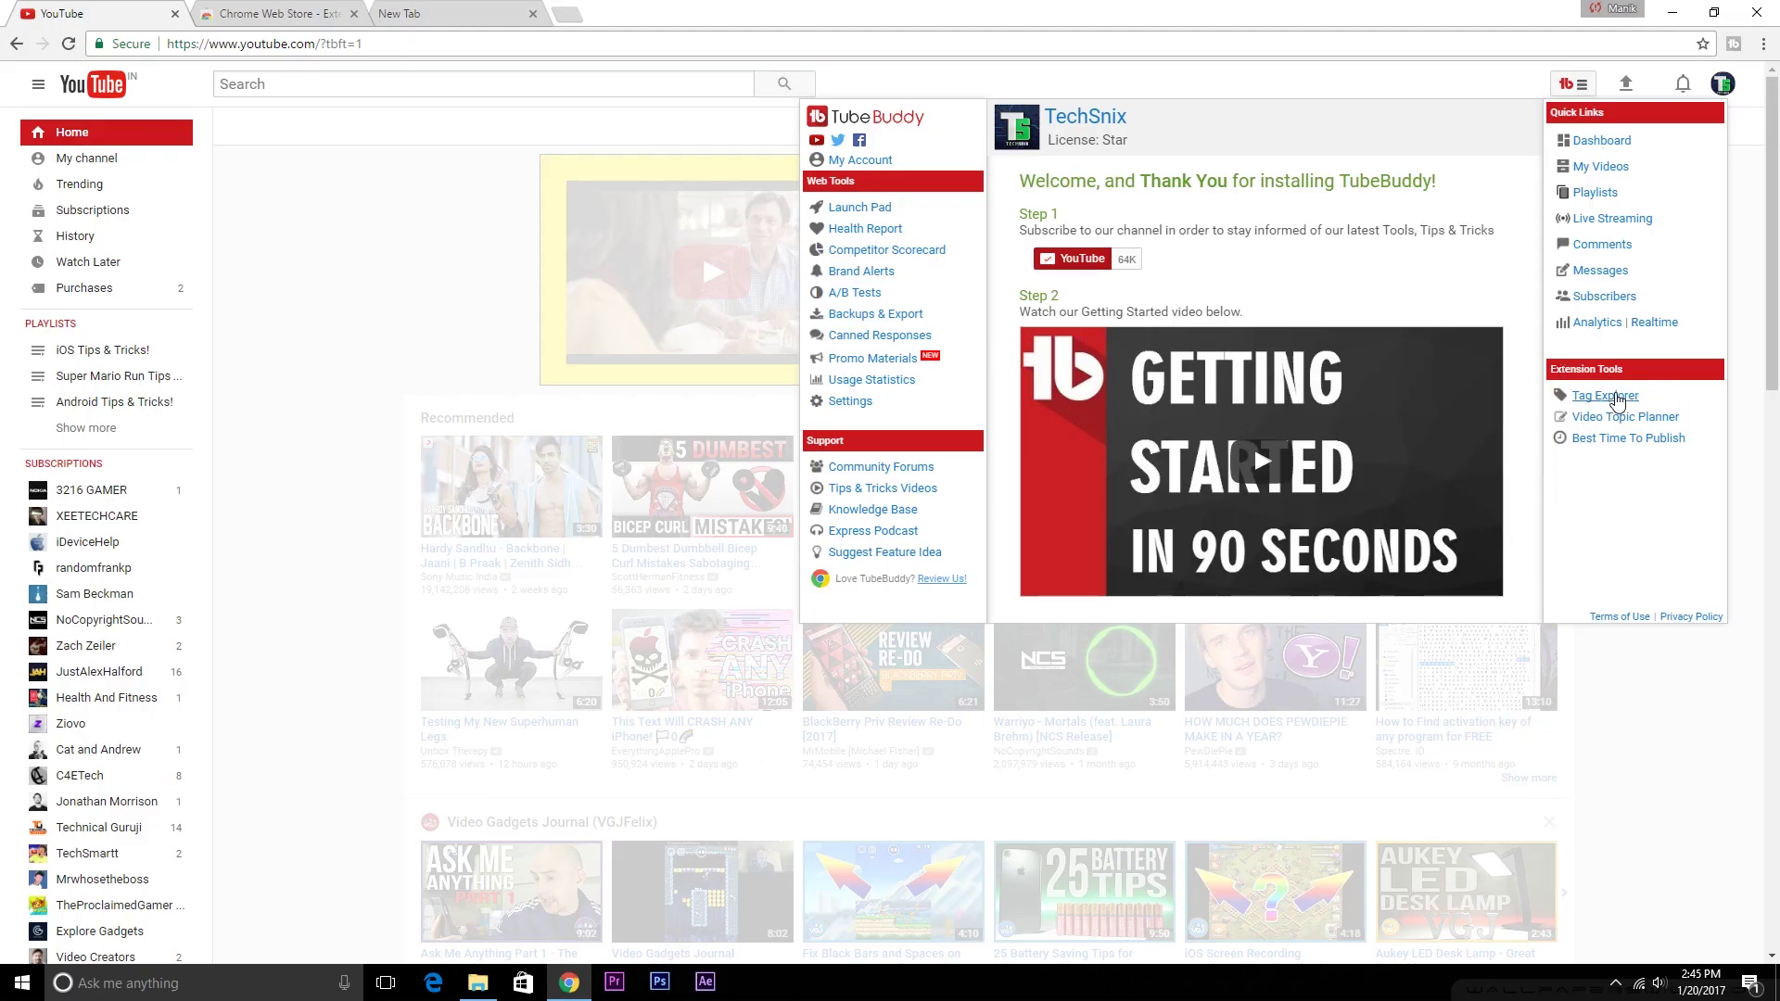
{"action": "left_click", "coordinate": [1606, 395]}
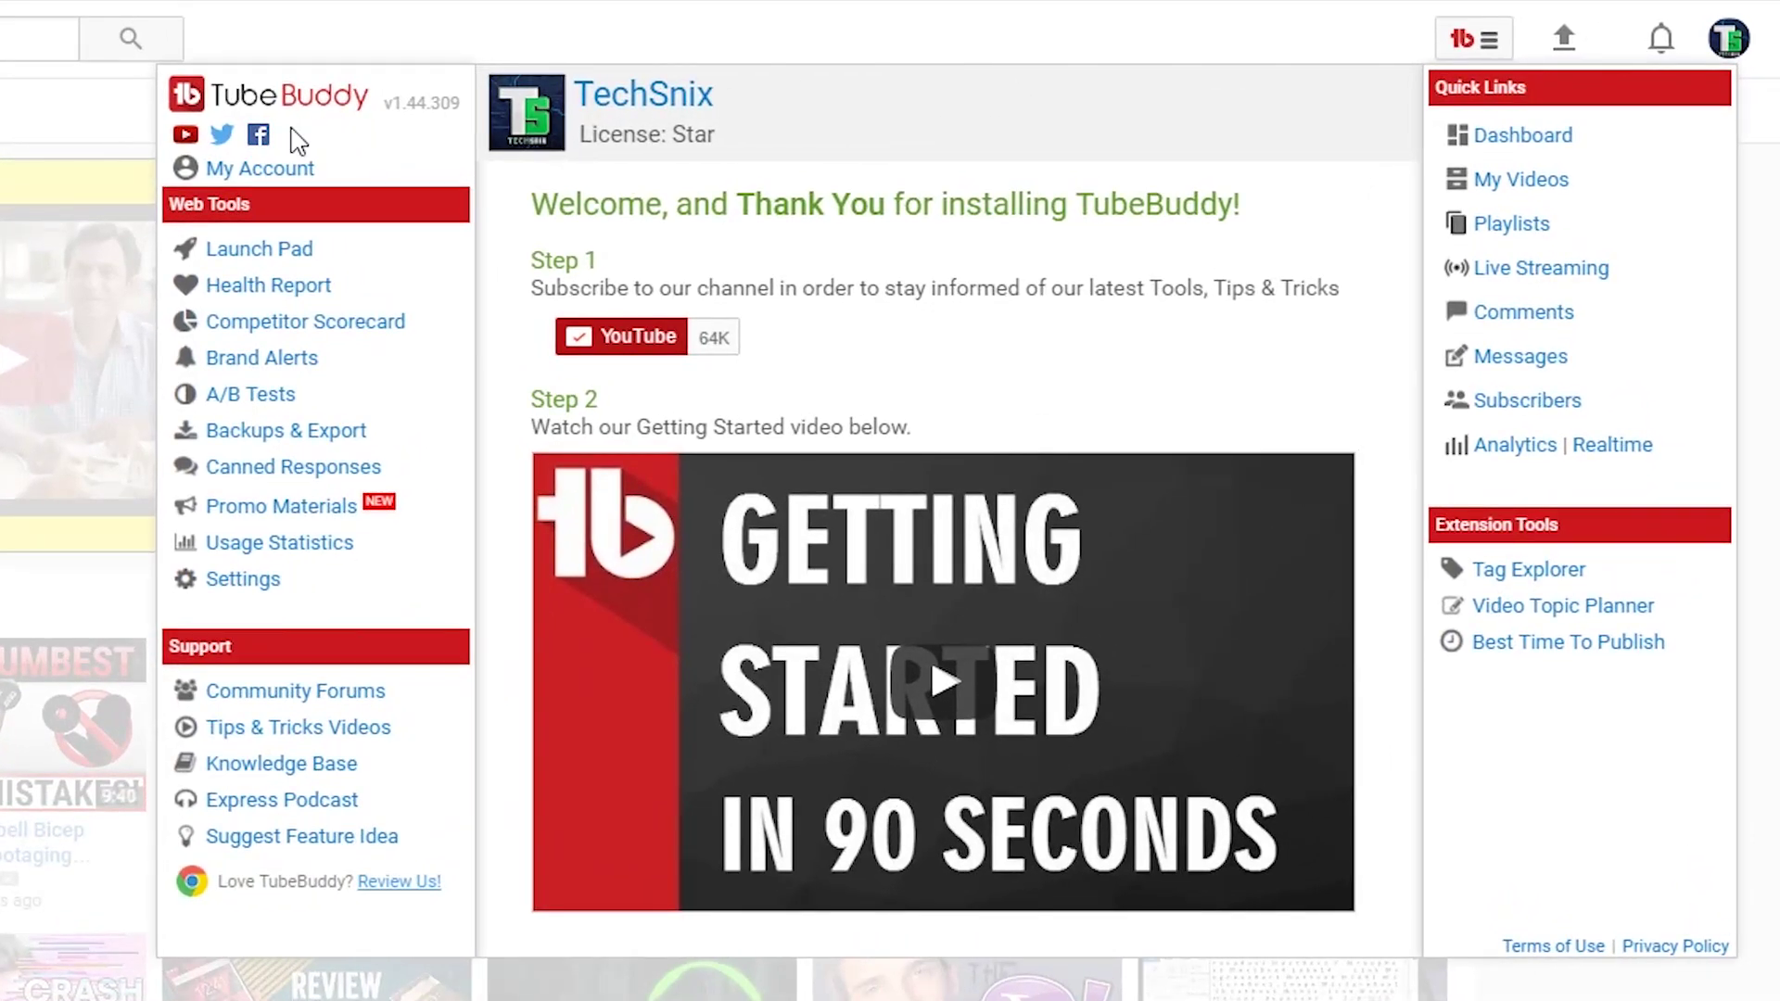
Step: Open My Account and Launch Pad in new tabs, then view Health Report and Usage Statistics
{"action": "right_click", "coordinate": [264, 170]}
{"action": "left_click", "coordinate": [297, 186]}
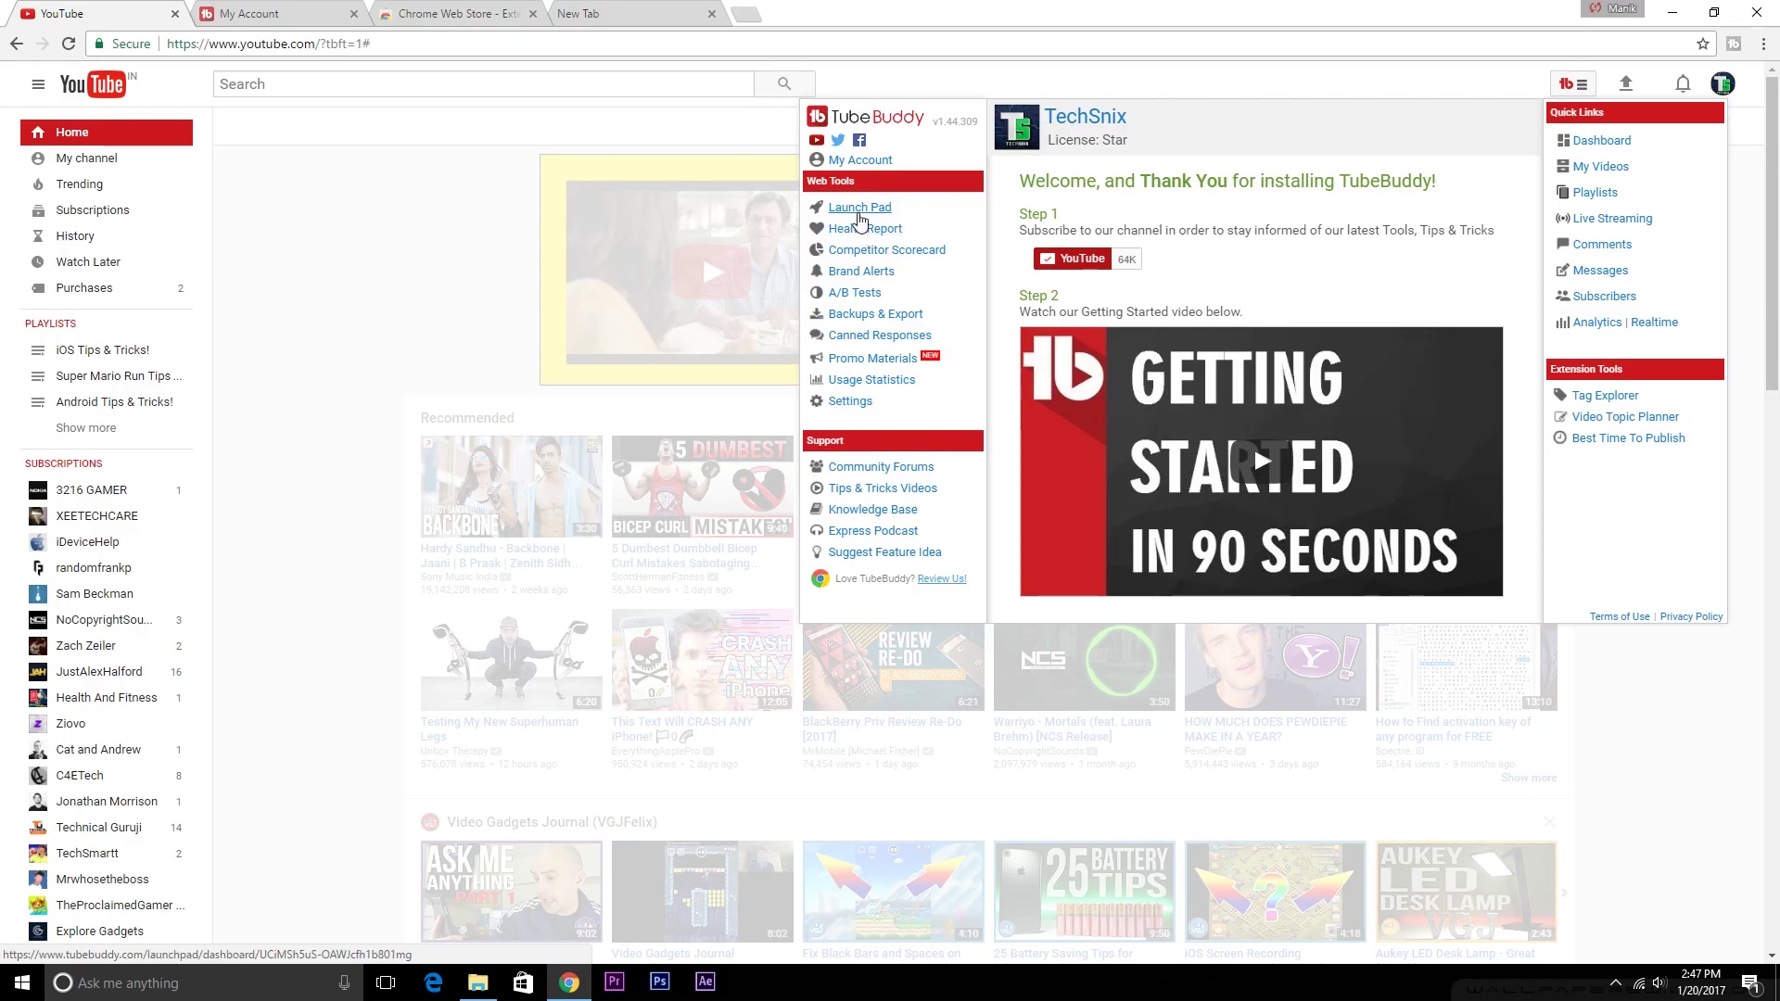
{"action": "right_click", "coordinate": [865, 228]}
{"action": "left_click", "coordinate": [918, 248]}
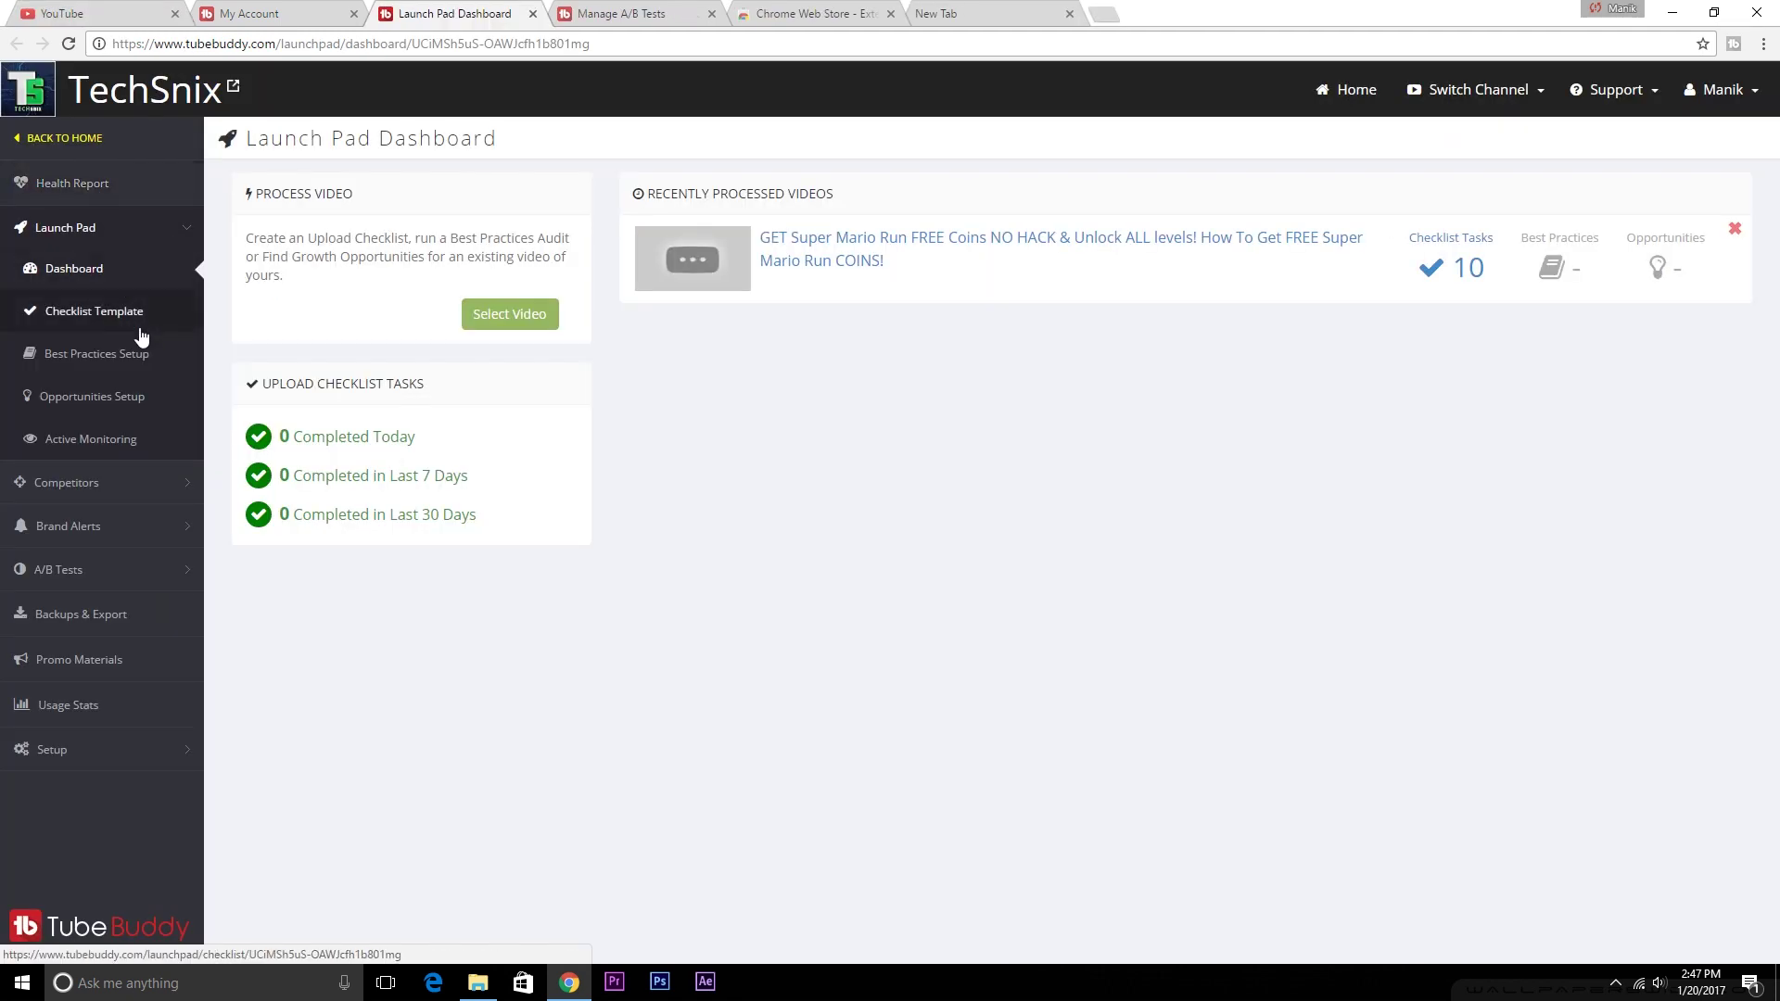
{"action": "left_click", "coordinate": [73, 182]}
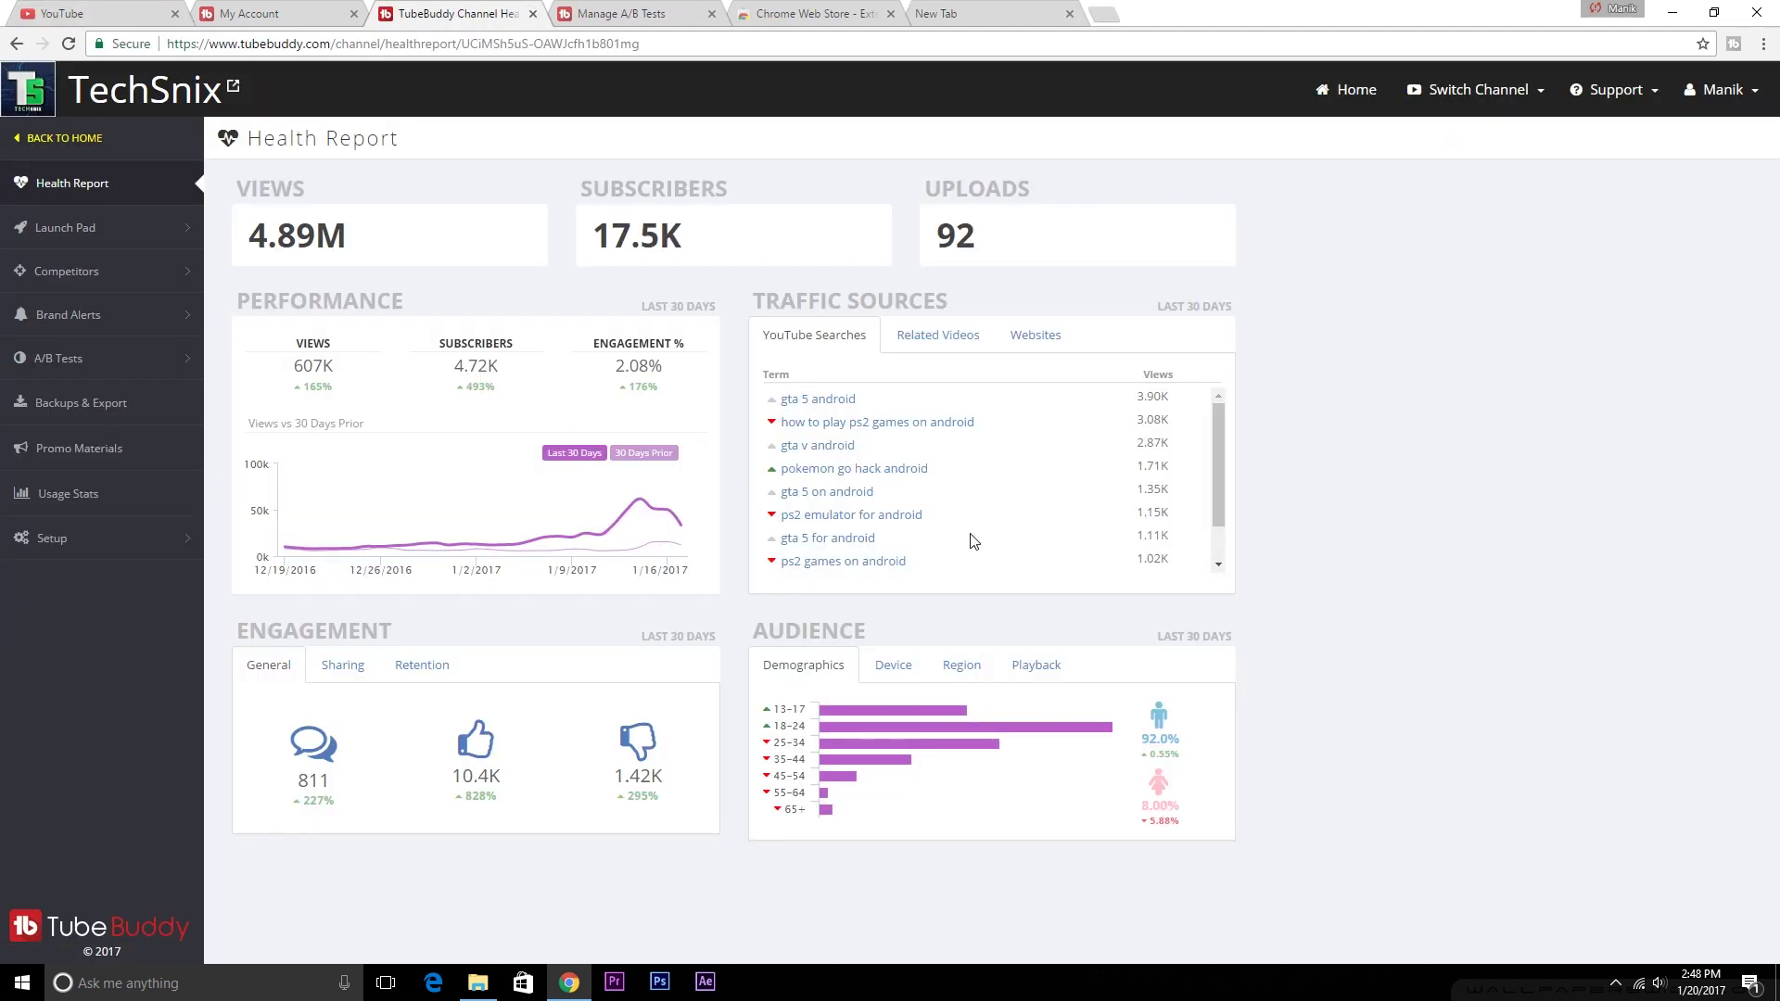
{"action": "left_click", "coordinate": [67, 492]}
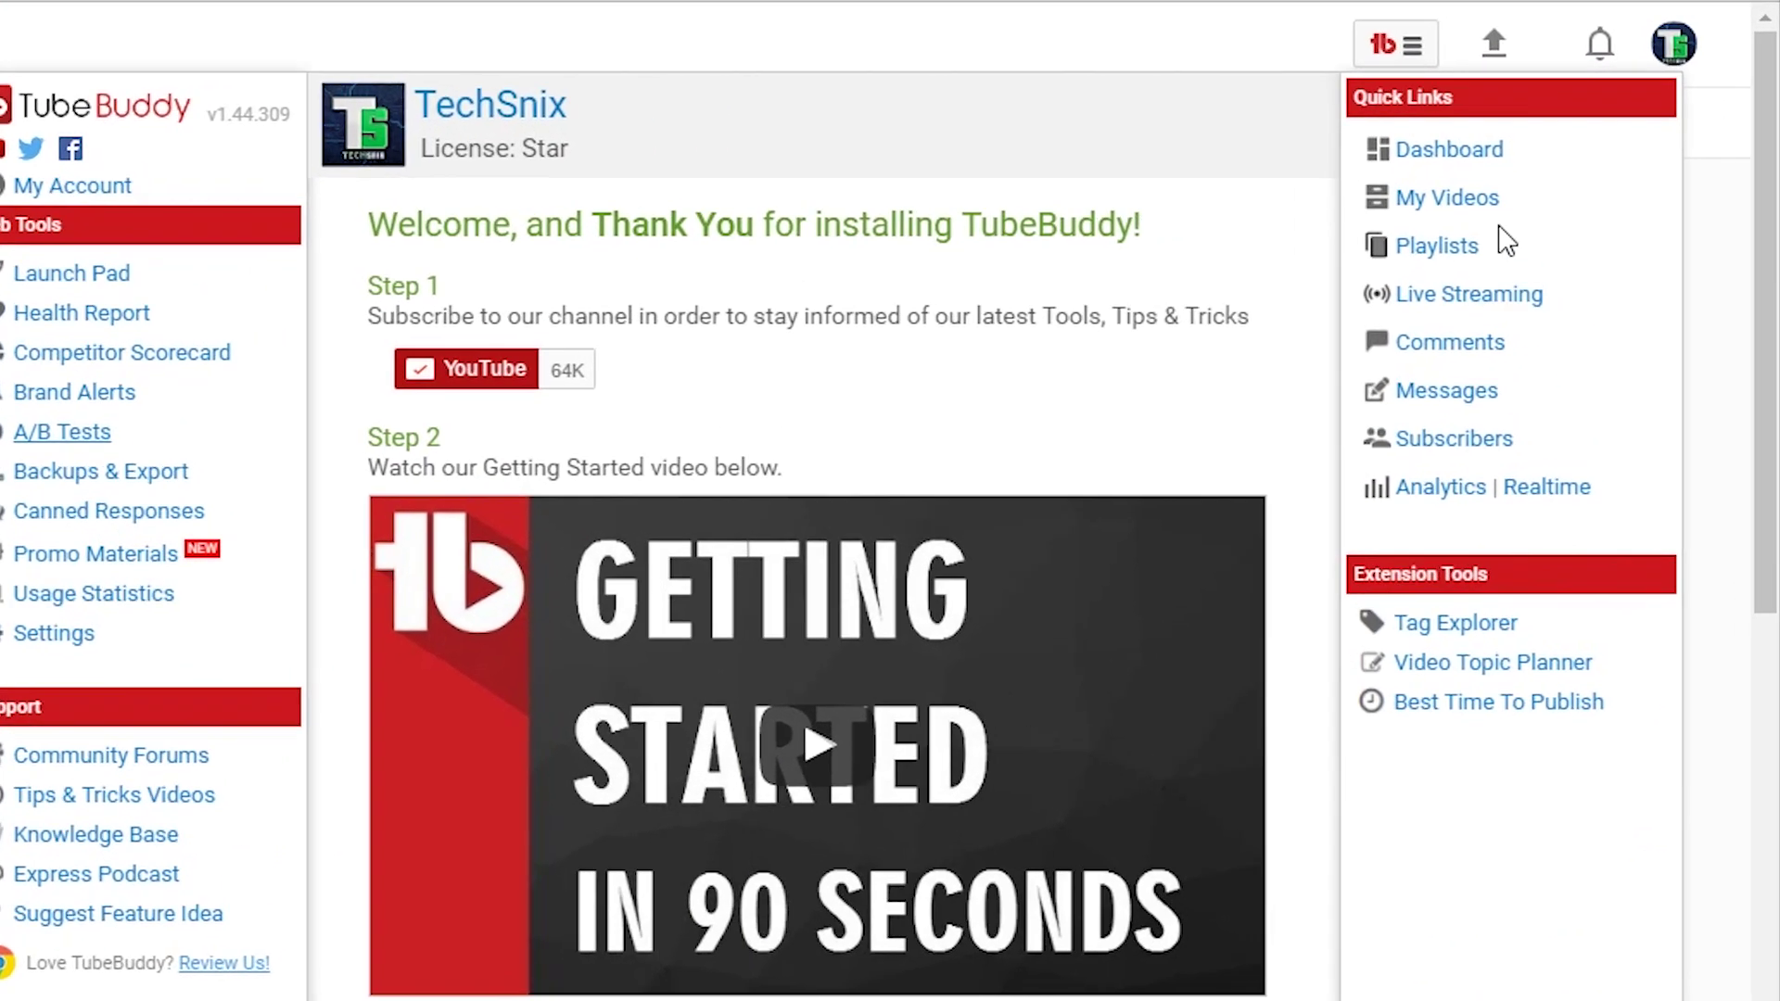
Step: Go to My Videos and show TubeBuddy's tools menu for the first video
{"action": "left_click", "coordinate": [1446, 199]}
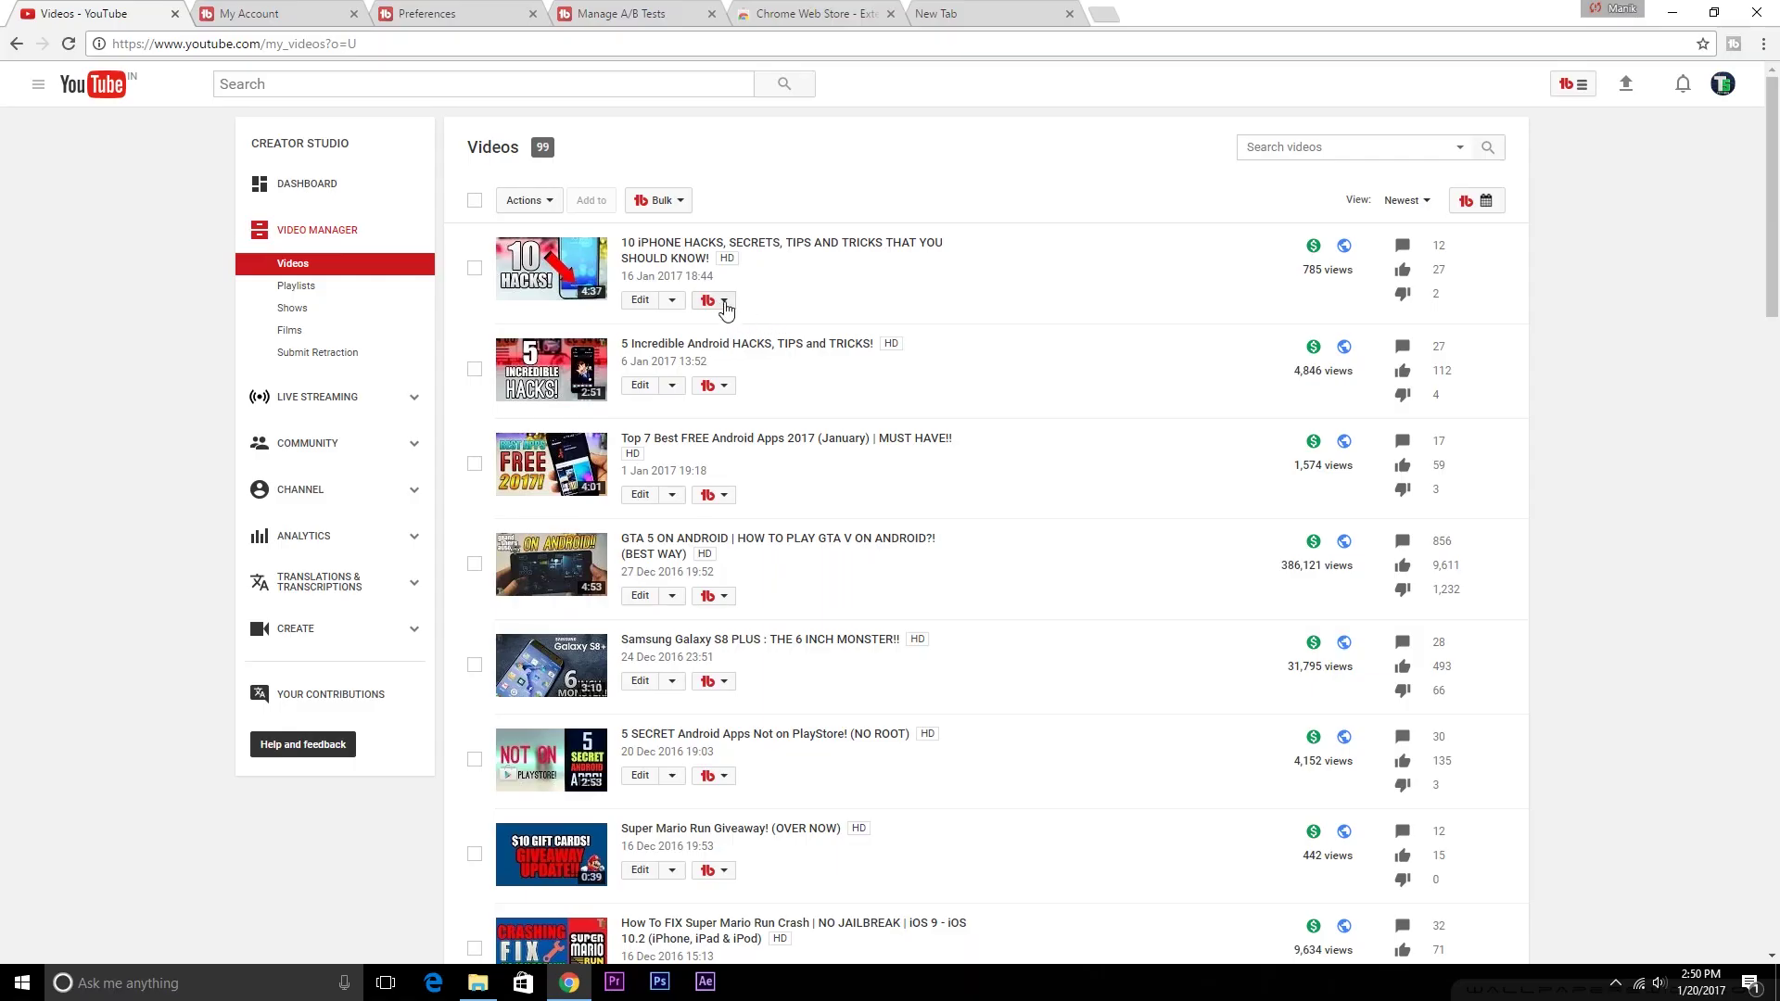
{"action": "left_click", "coordinate": [724, 302]}
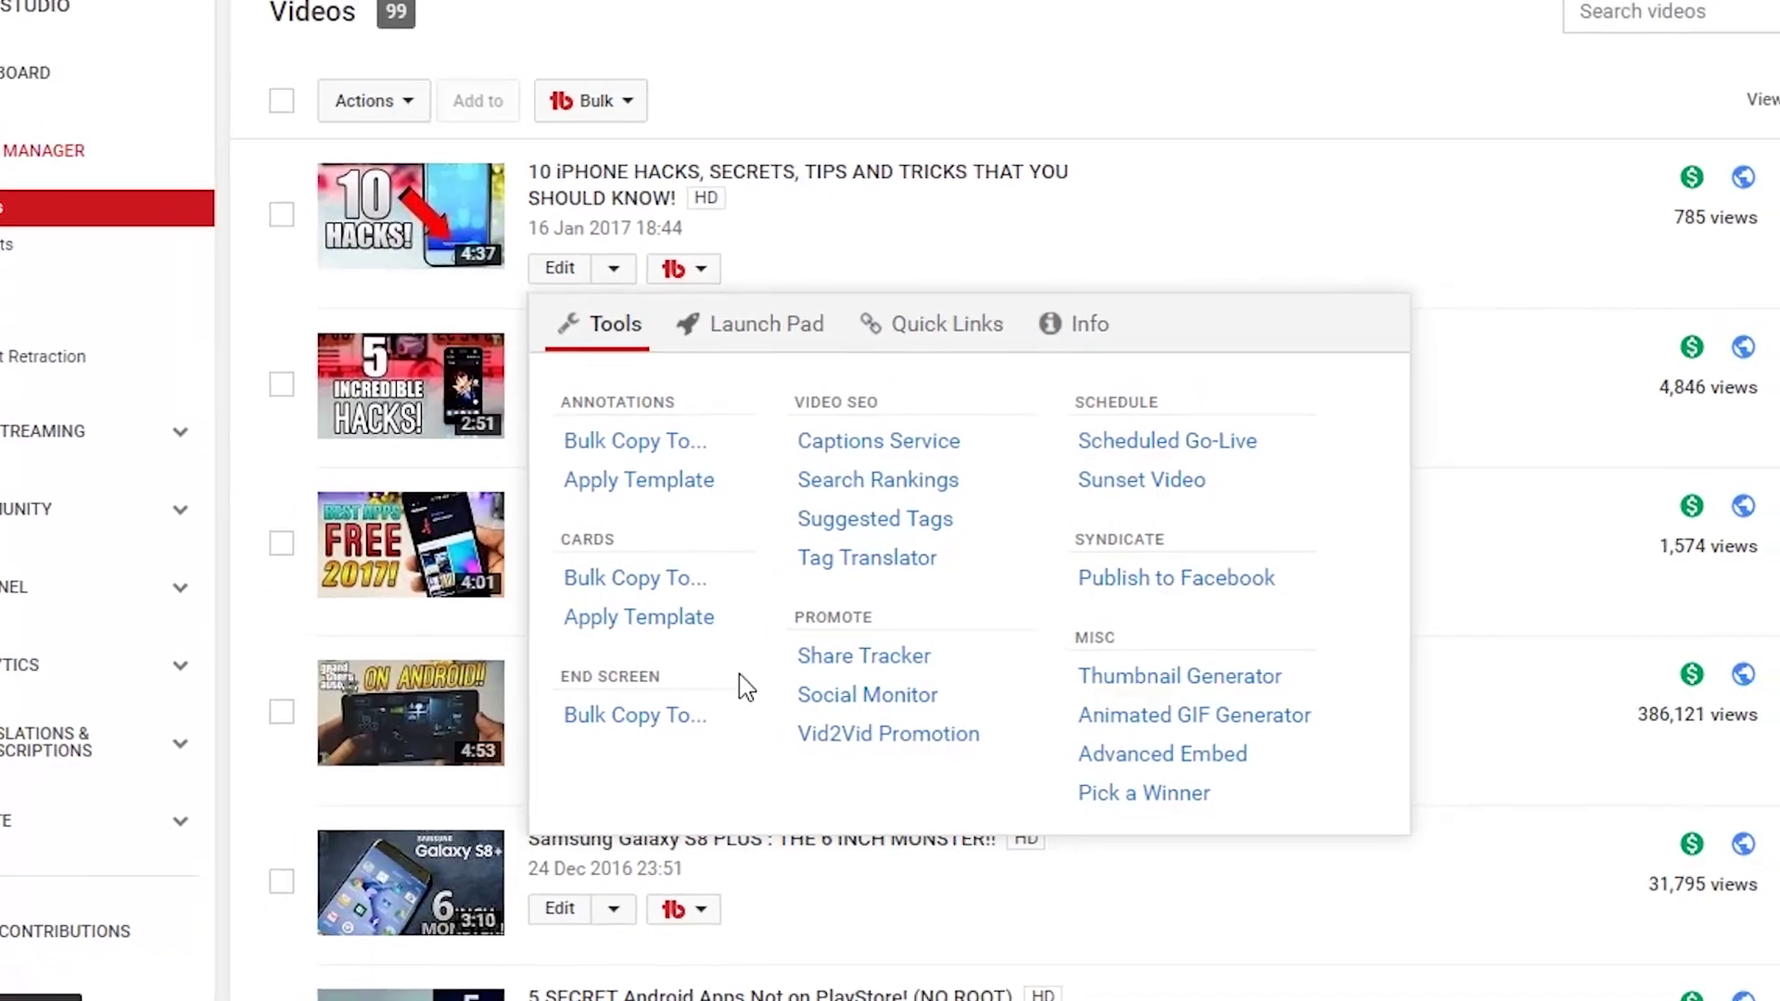
Step: Start Bulk Copy and select the end-screen elements, including Most Recent Upload and Best for Viewer
{"action": "left_click", "coordinate": [664, 713]}
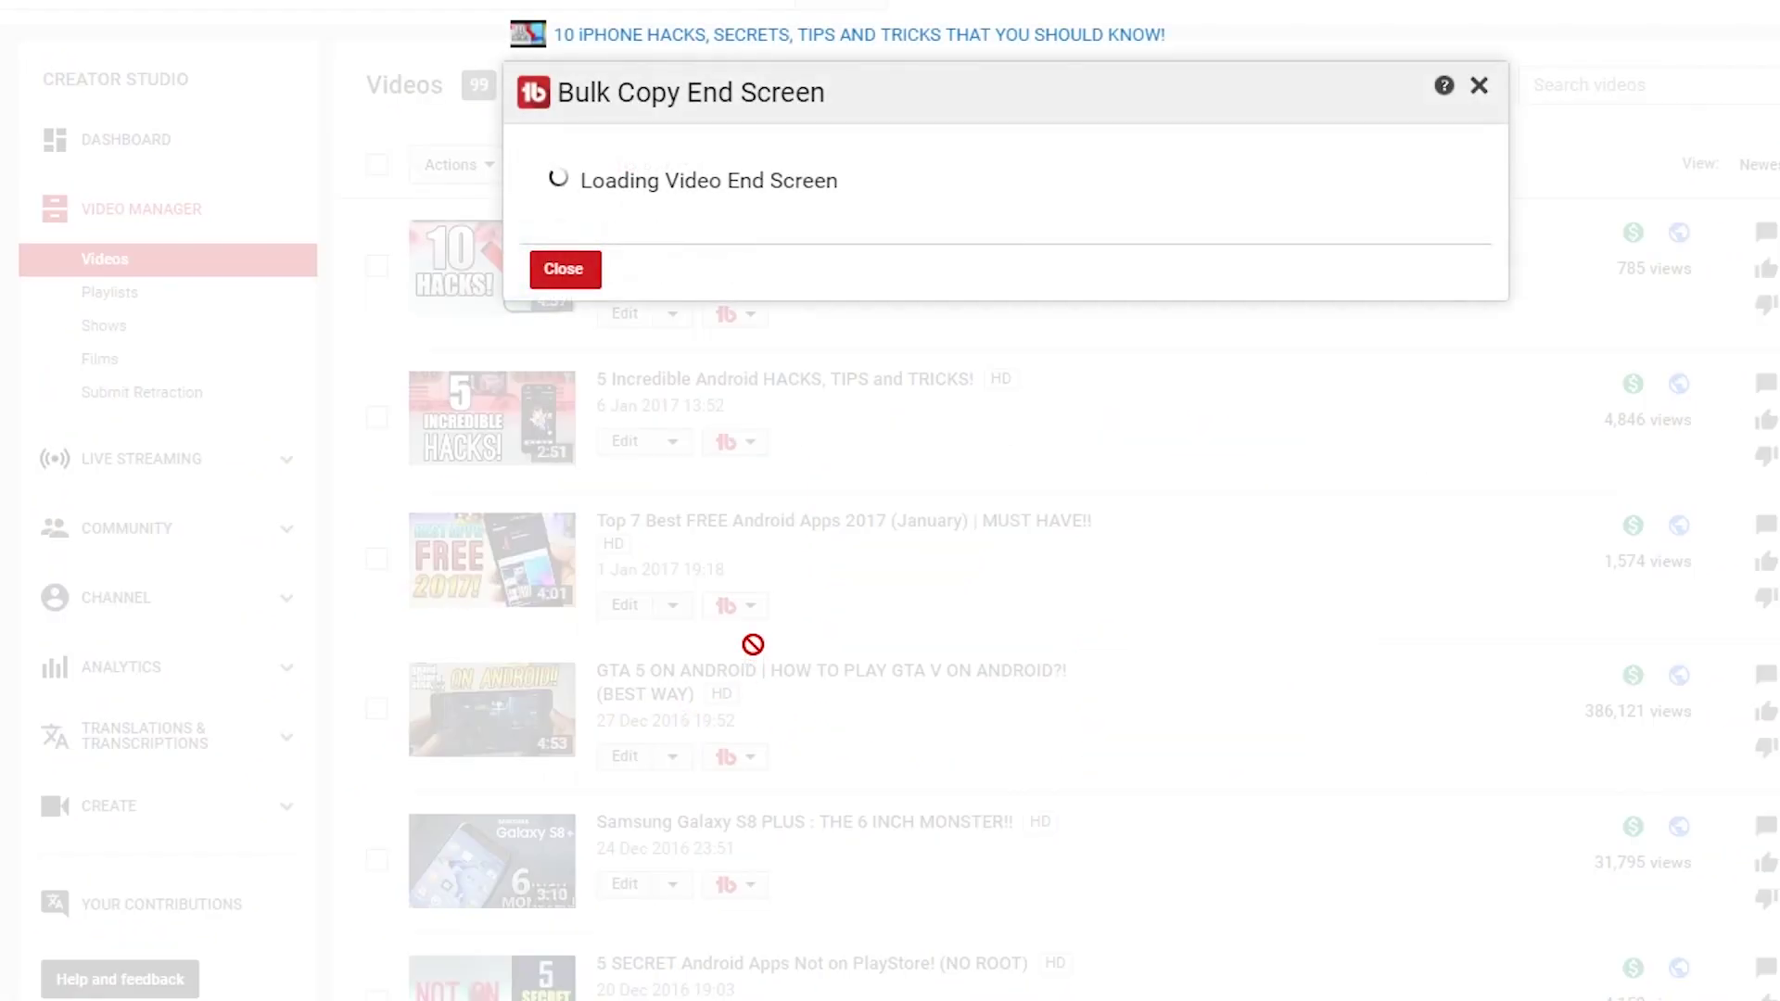
{"action": "left_click", "coordinate": [806, 287]}
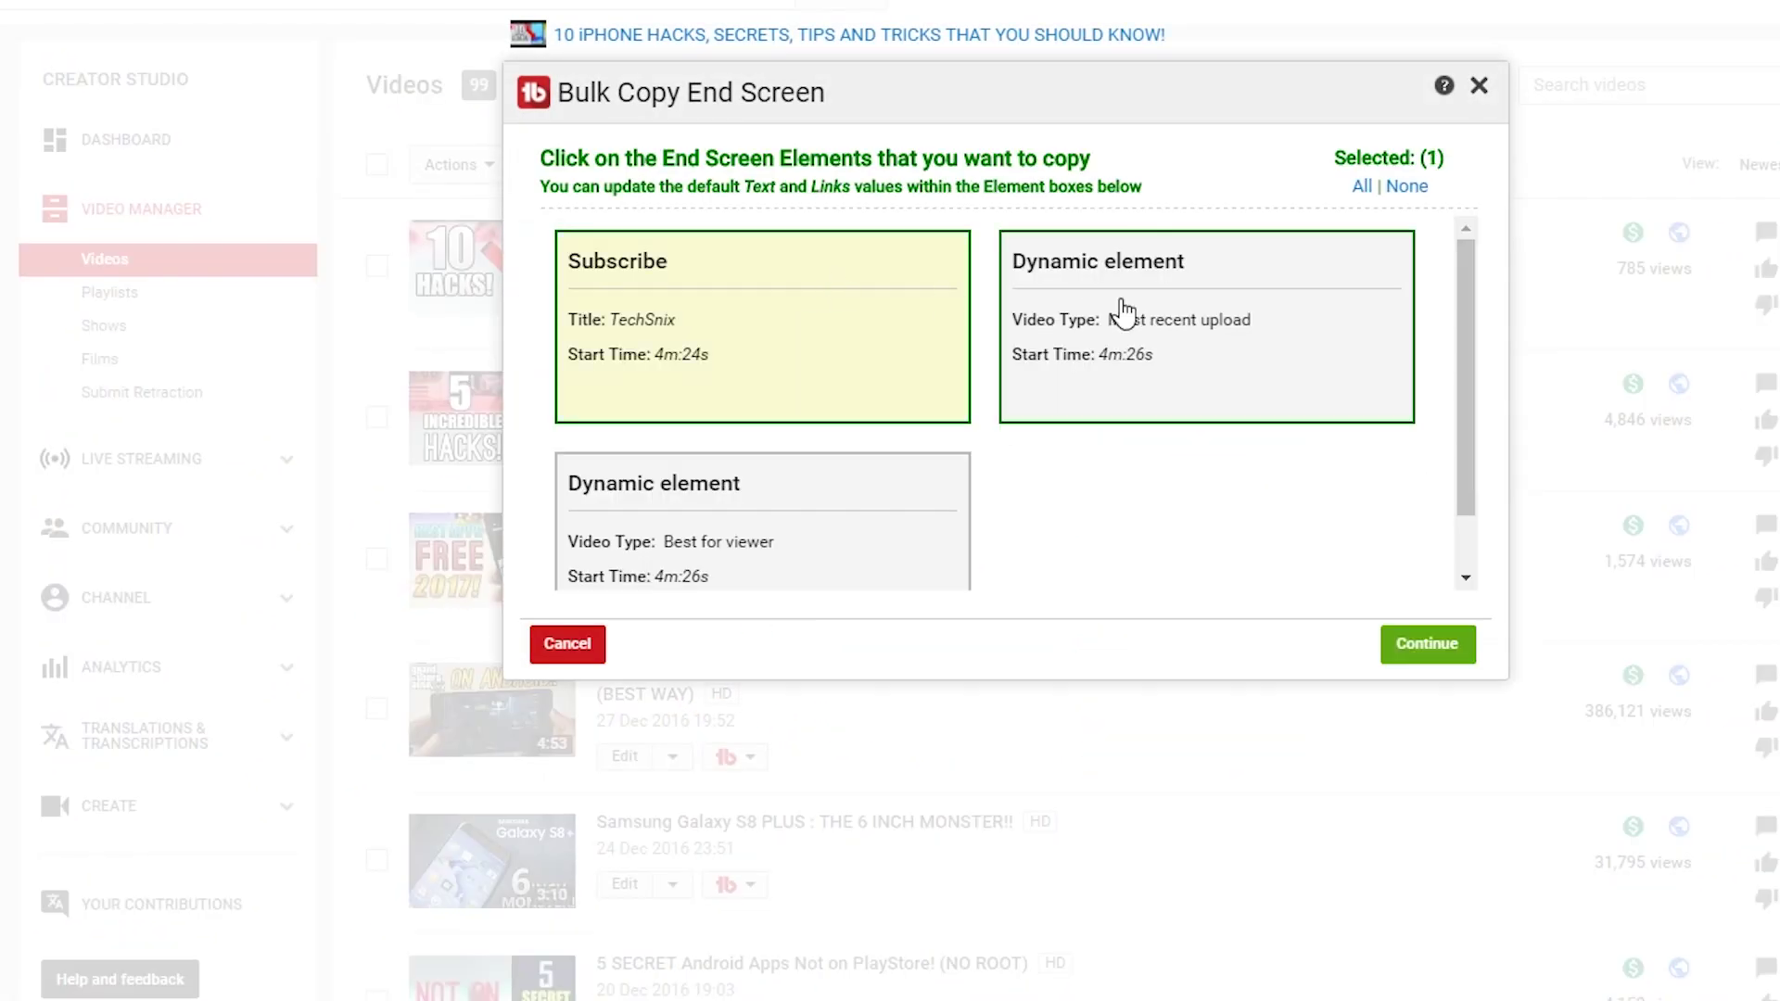
{"action": "left_click", "coordinate": [1162, 292]}
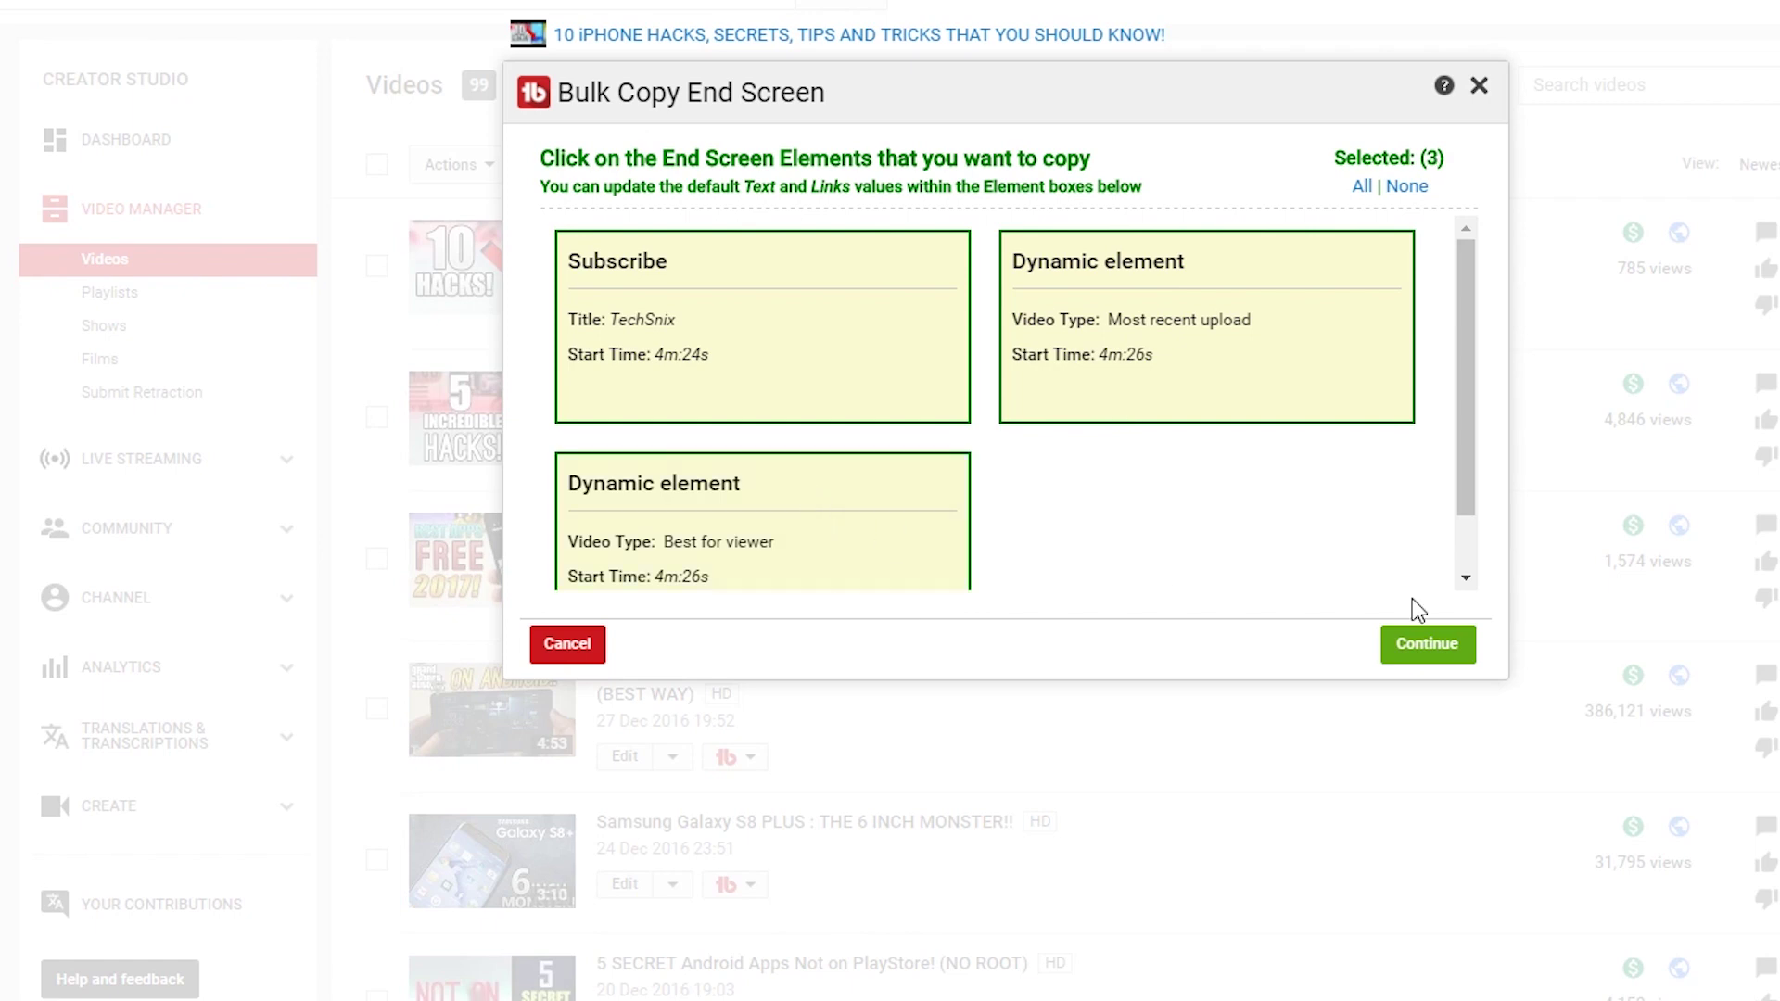
{"action": "left_click", "coordinate": [1427, 643]}
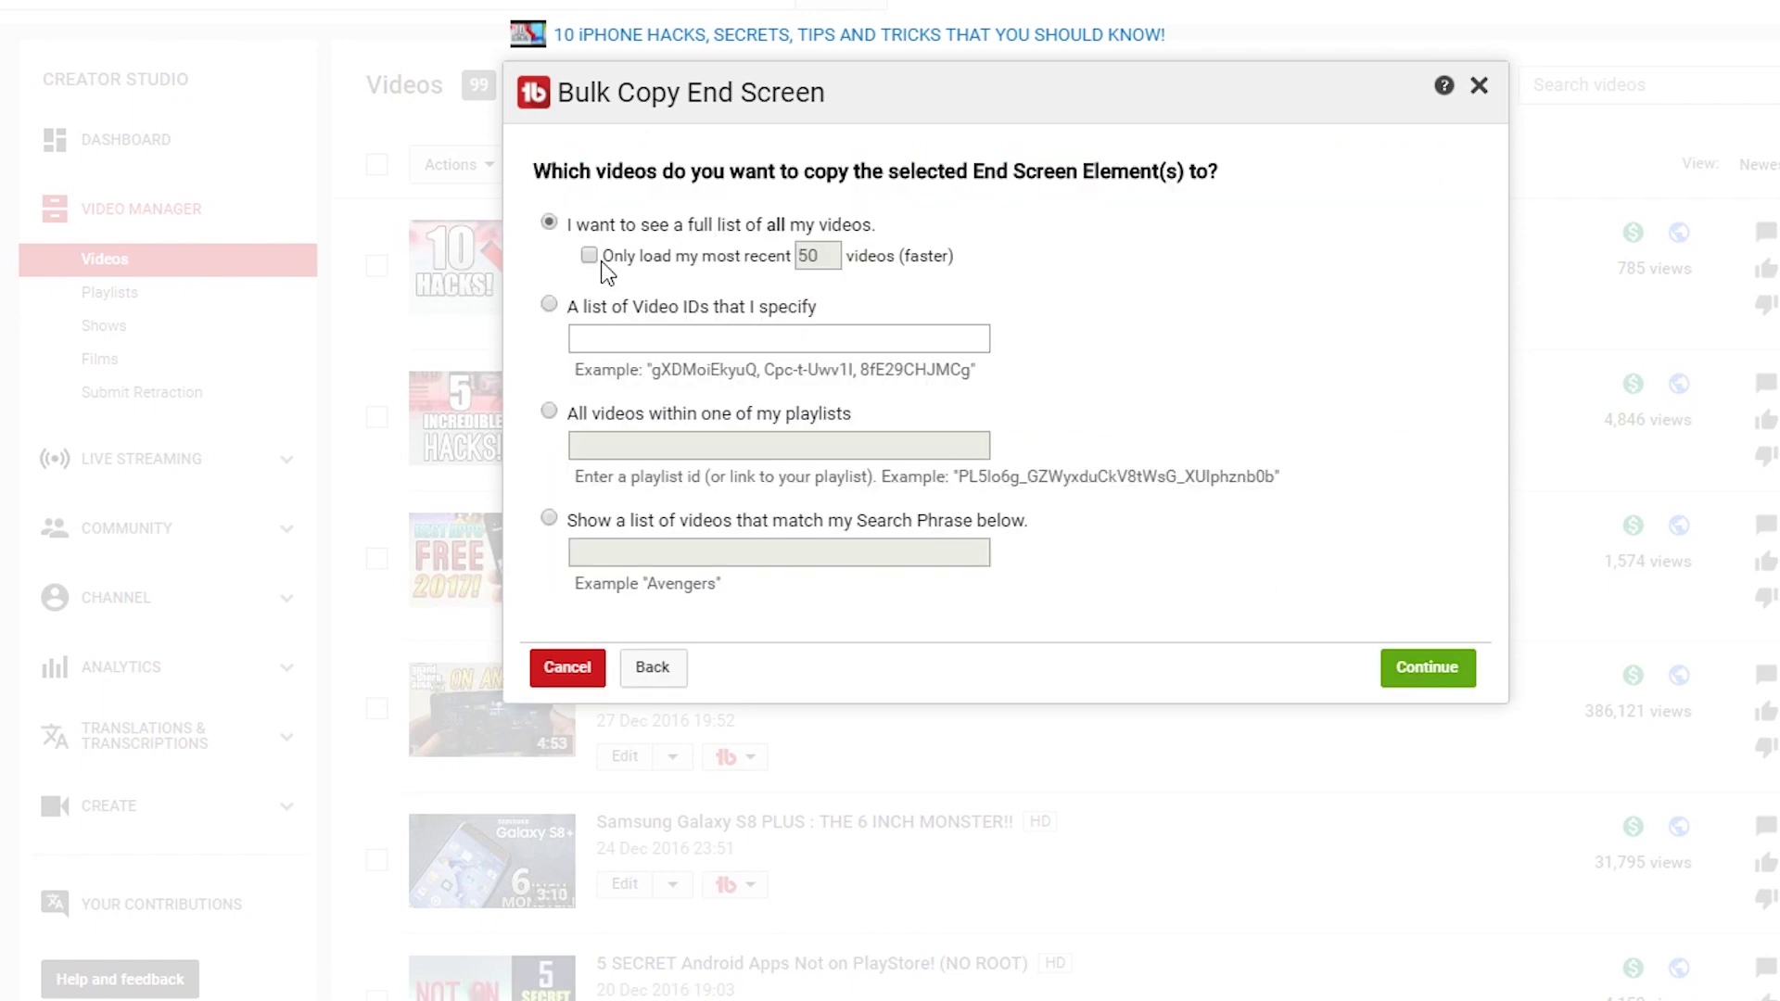
Step: Target '5 Incredible Android Hacks' and 'Top 7 Android Apps' as destinations and reach confirmation
{"action": "left_click", "coordinate": [1427, 667]}
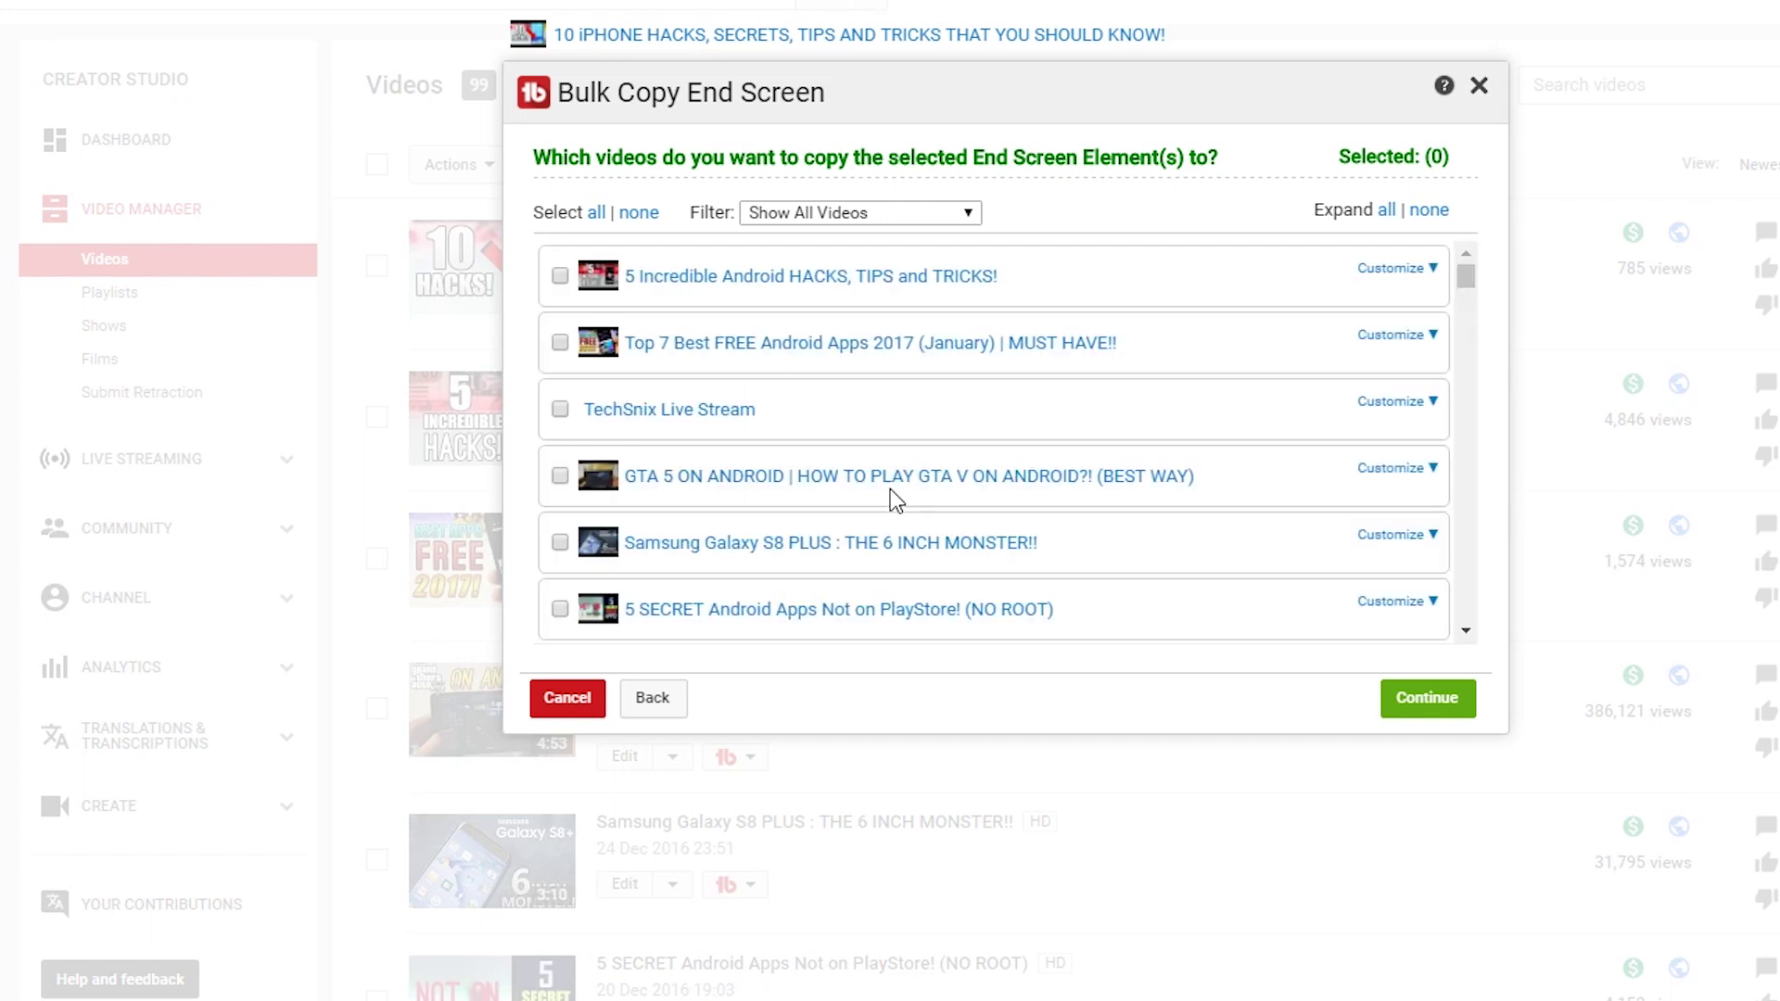
{"action": "left_click", "coordinate": [561, 277]}
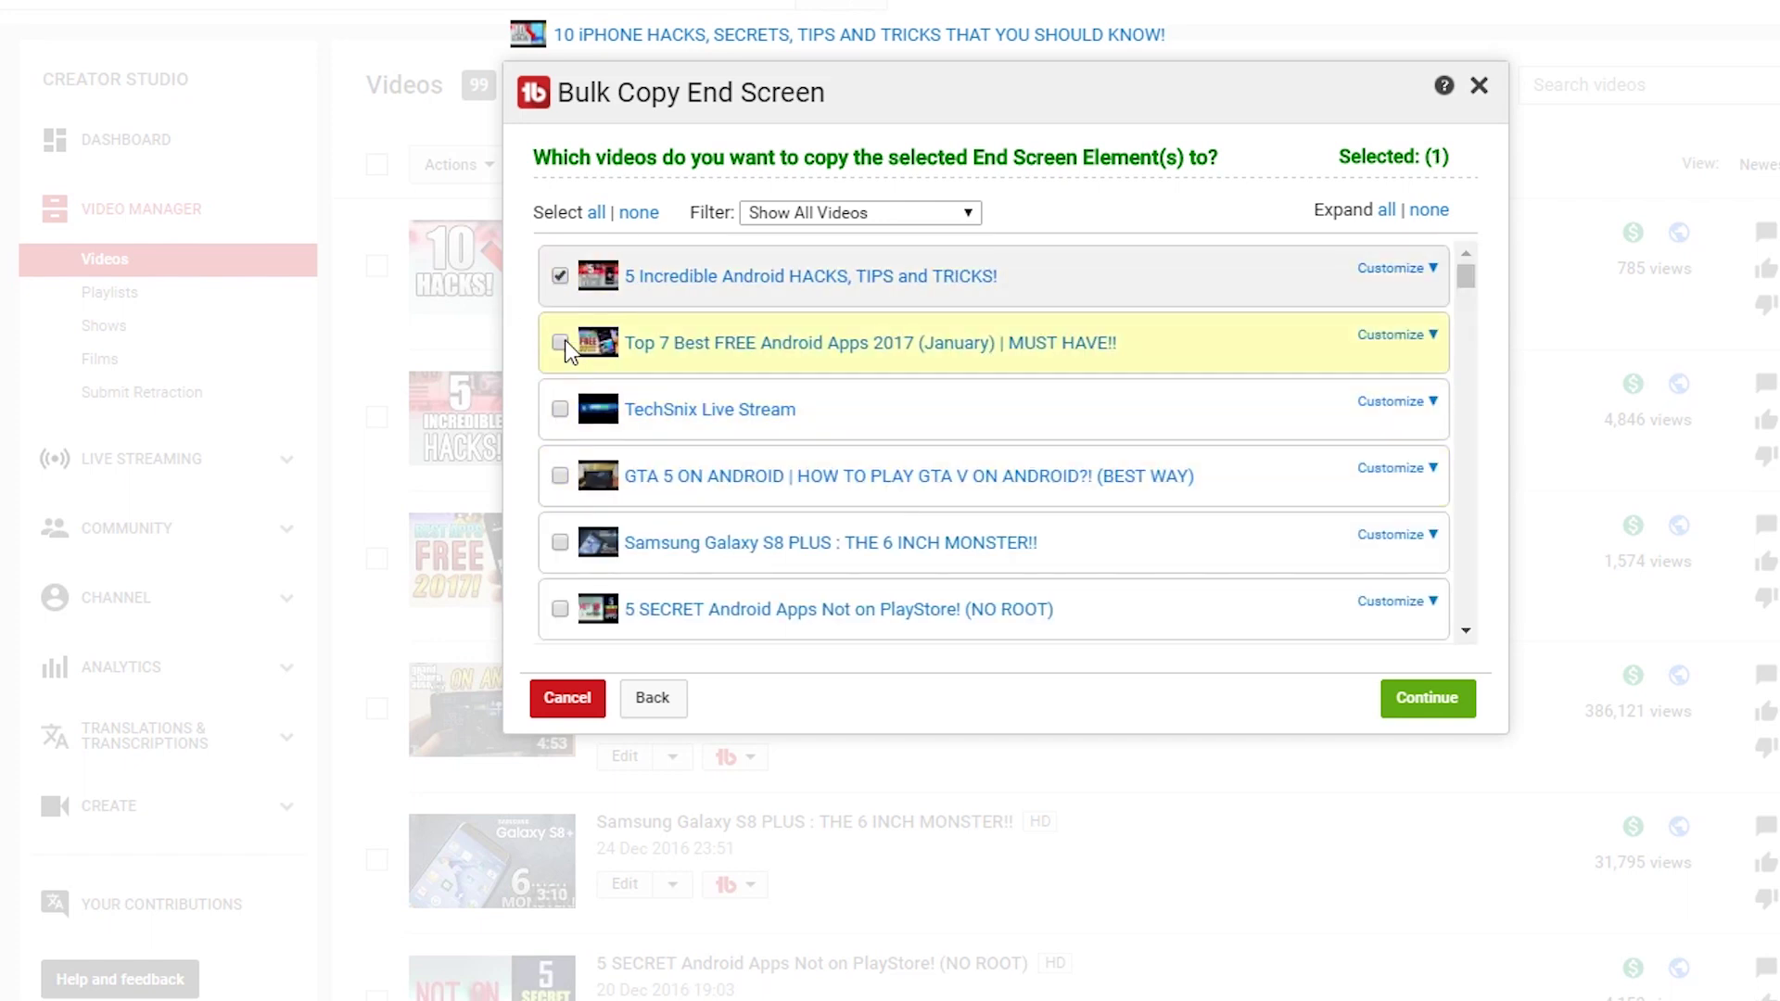
{"action": "left_click", "coordinate": [561, 343]}
{"action": "left_click", "coordinate": [1427, 698]}
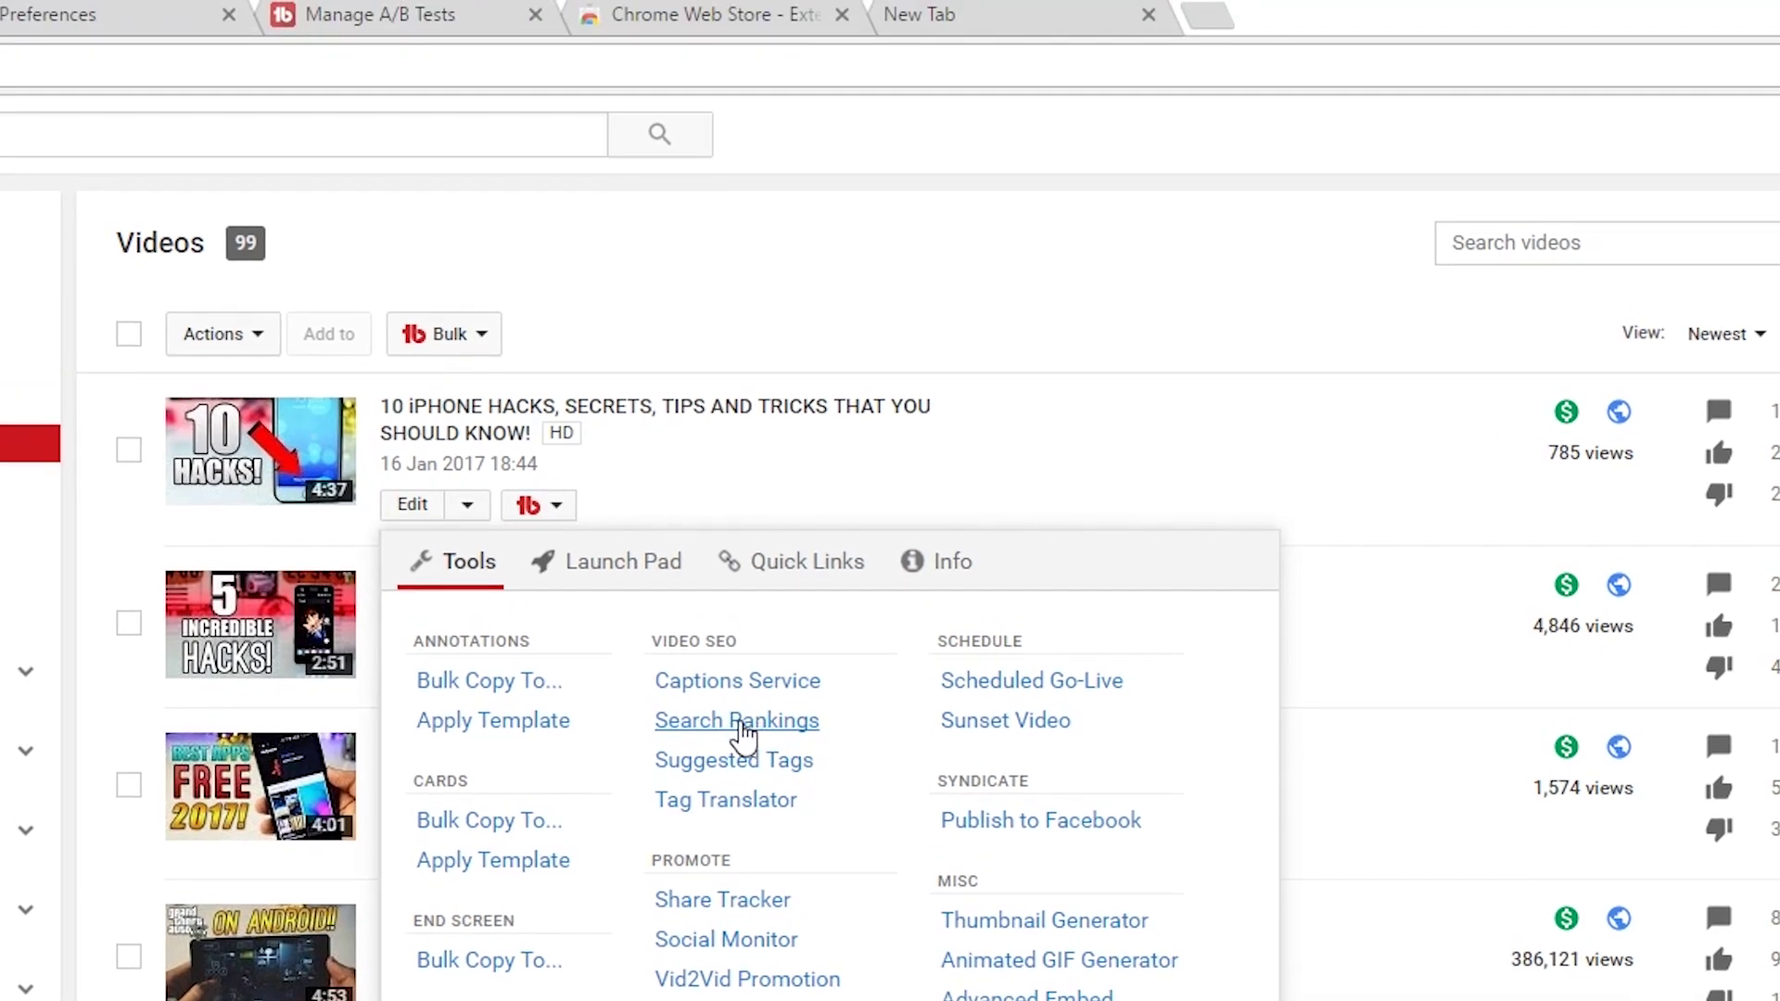
Step: View the first video's Search Rankings, Suggested Tags, and the Tag Translator language list
{"action": "left_click", "coordinate": [736, 720]}
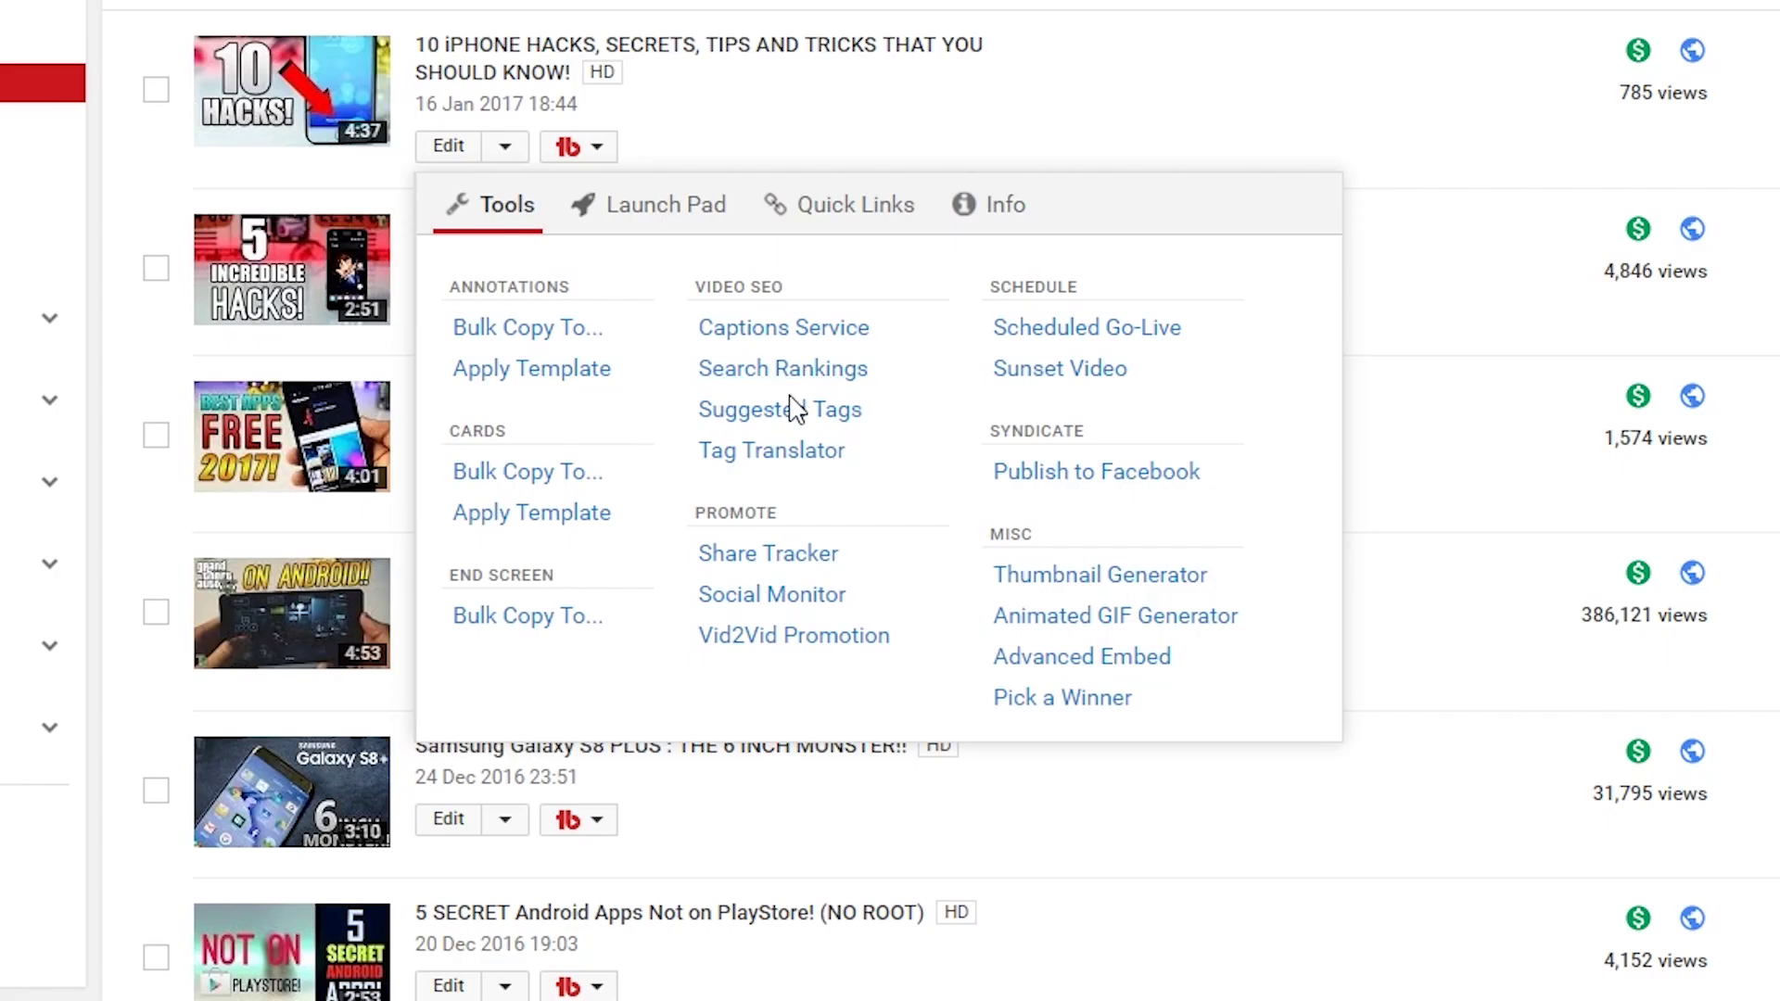
{"action": "left_click", "coordinate": [788, 418]}
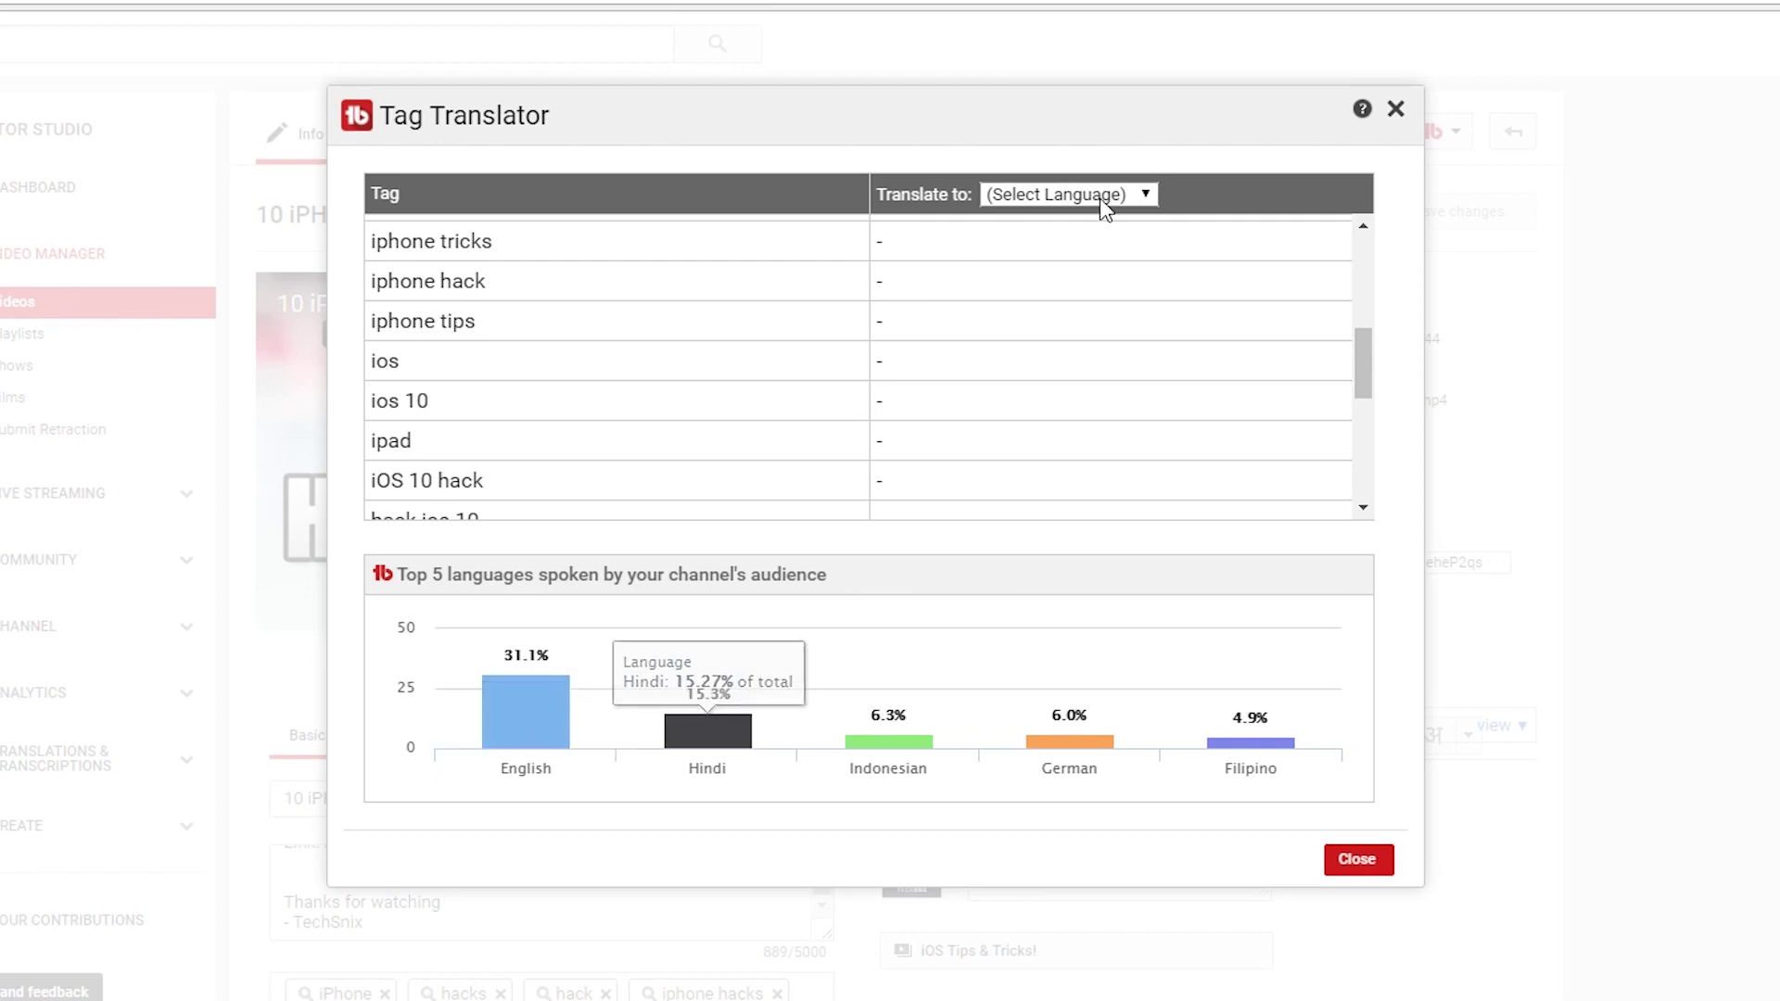
{"action": "left_click", "coordinate": [1100, 197]}
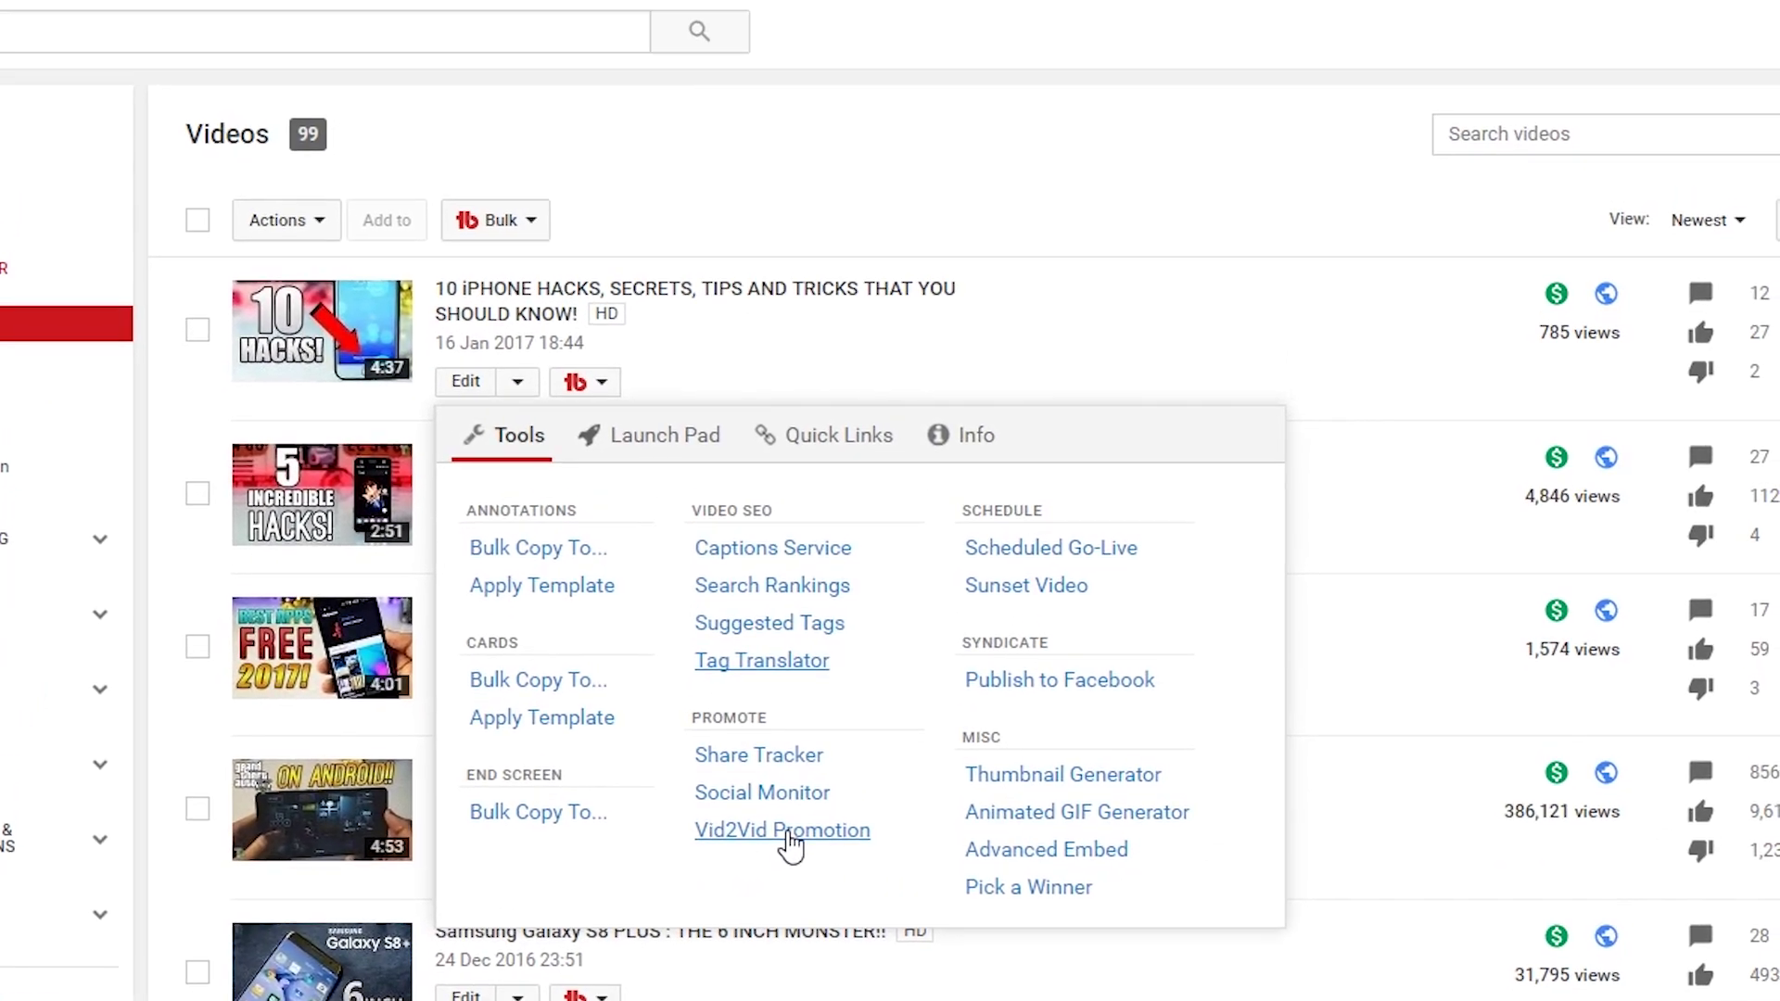
{"action": "left_click", "coordinate": [783, 831]}
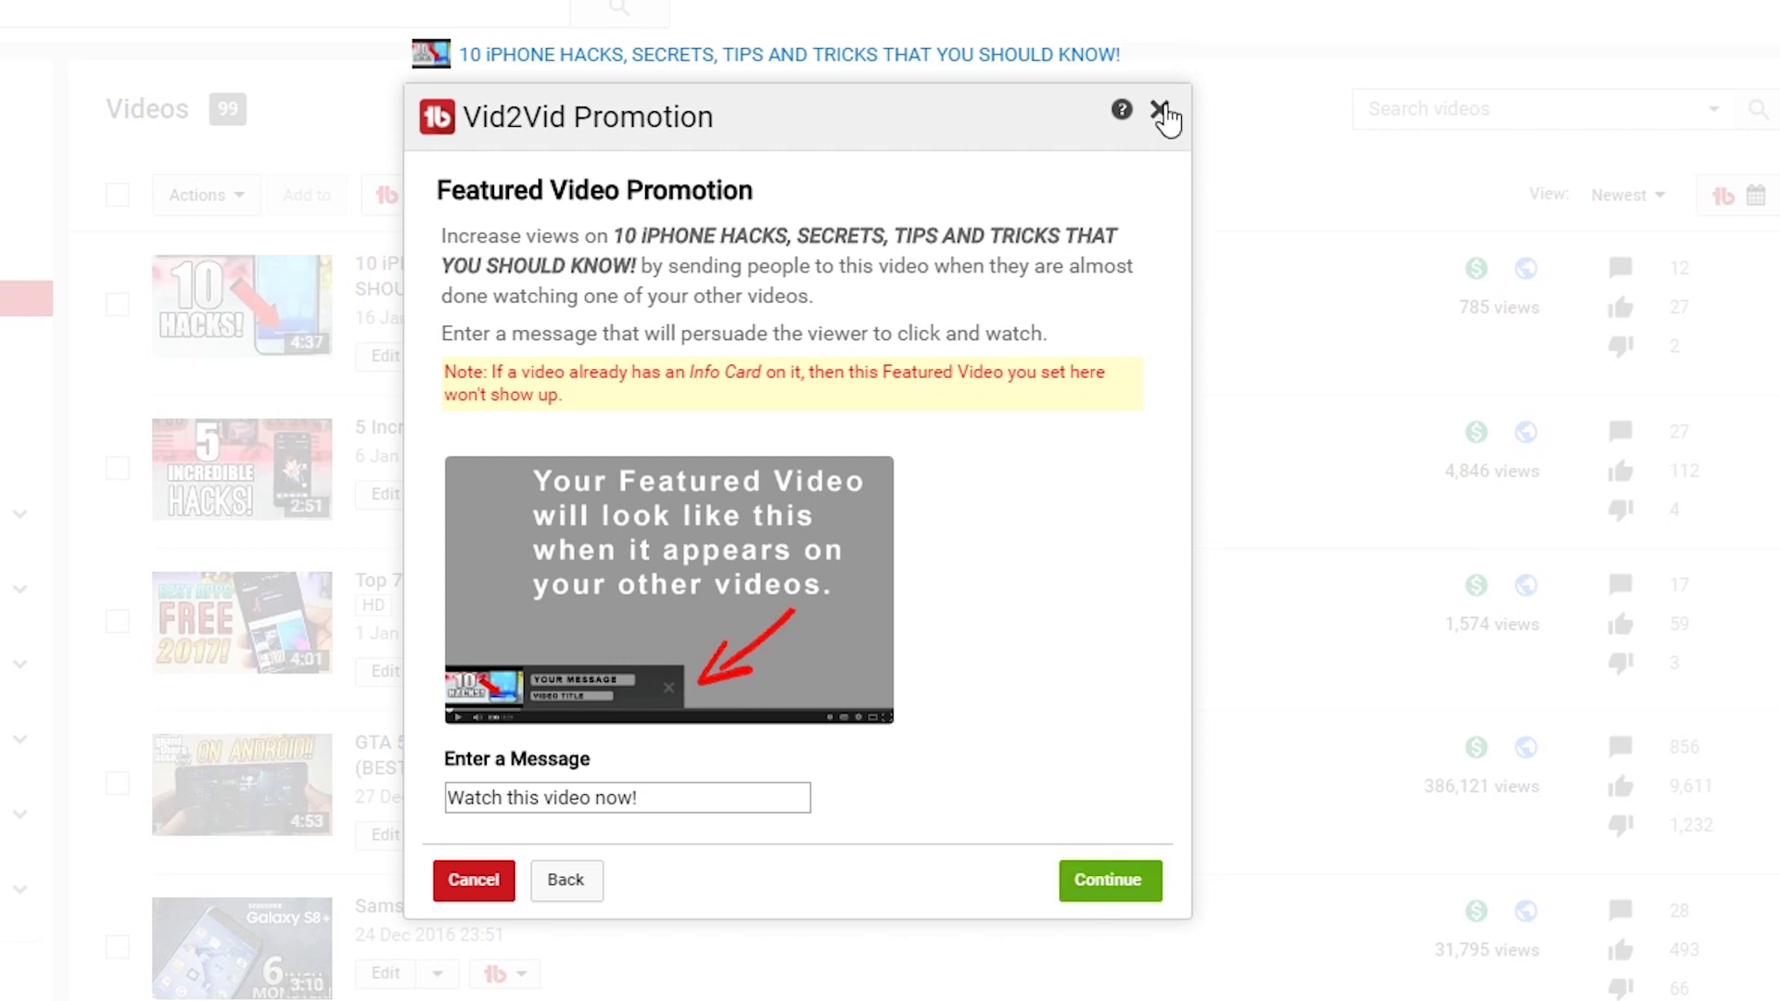
Step: Close the Vid2Vid Promotion setup, returning to the first video's tools menu
{"action": "left_click", "coordinate": [1160, 109]}
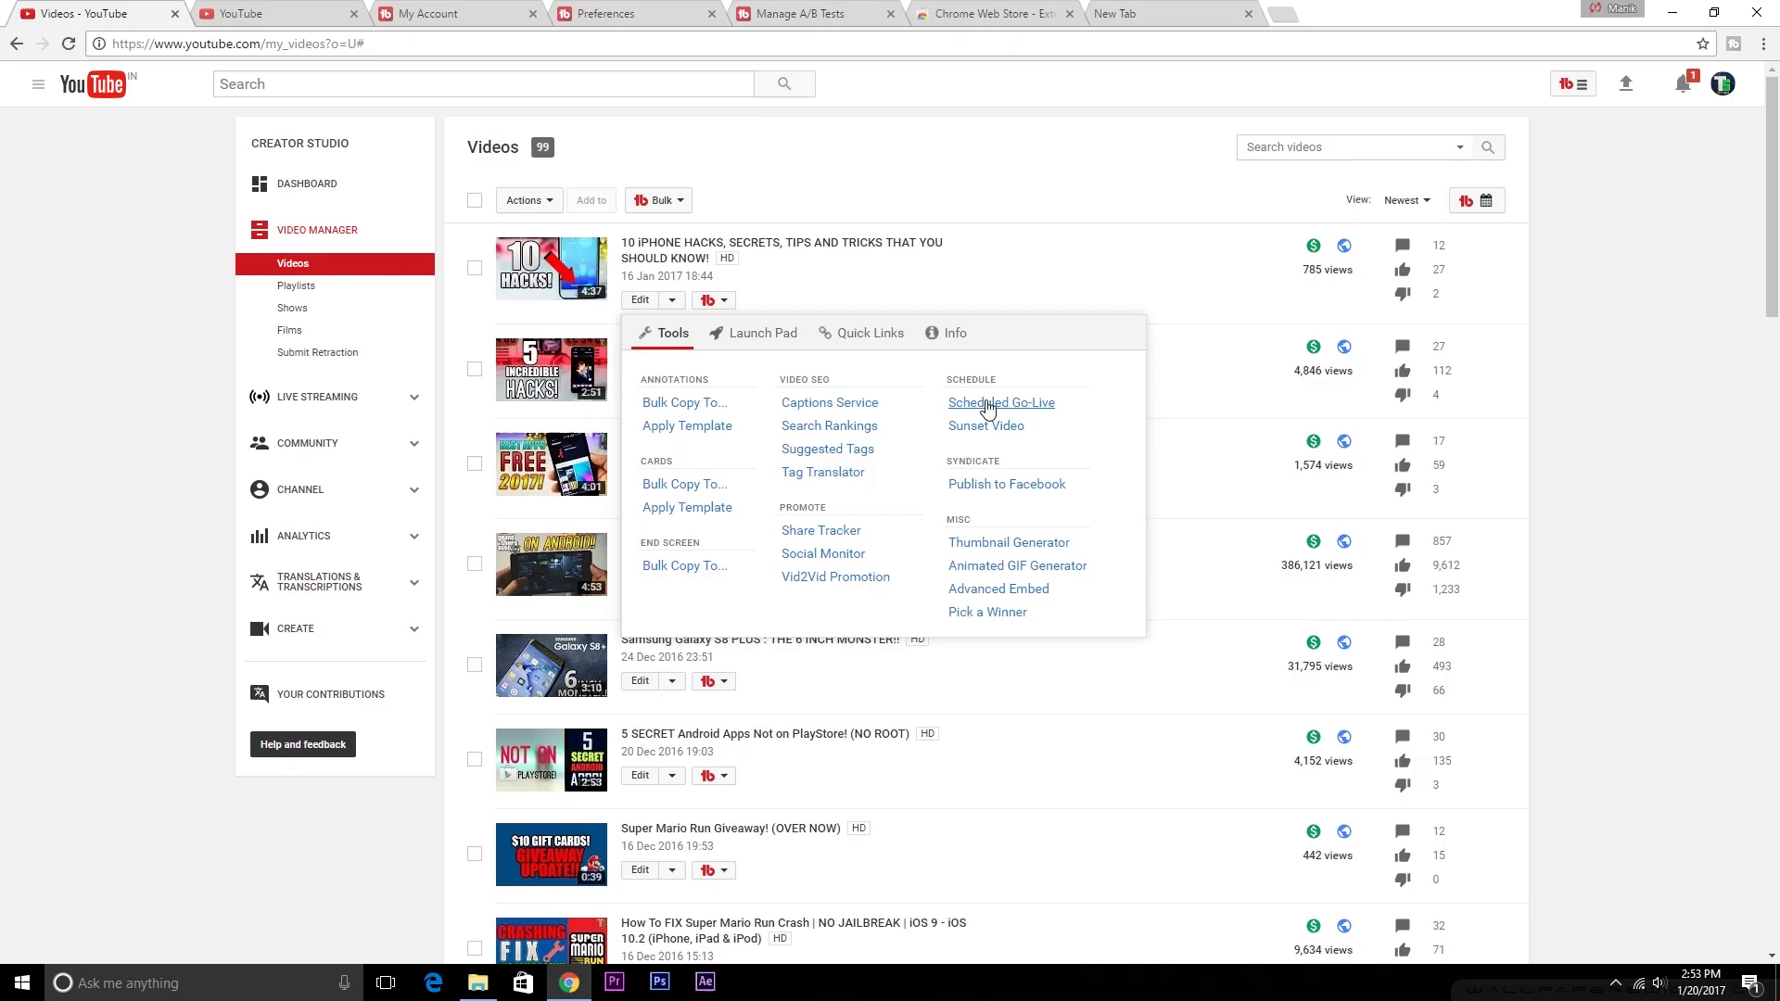